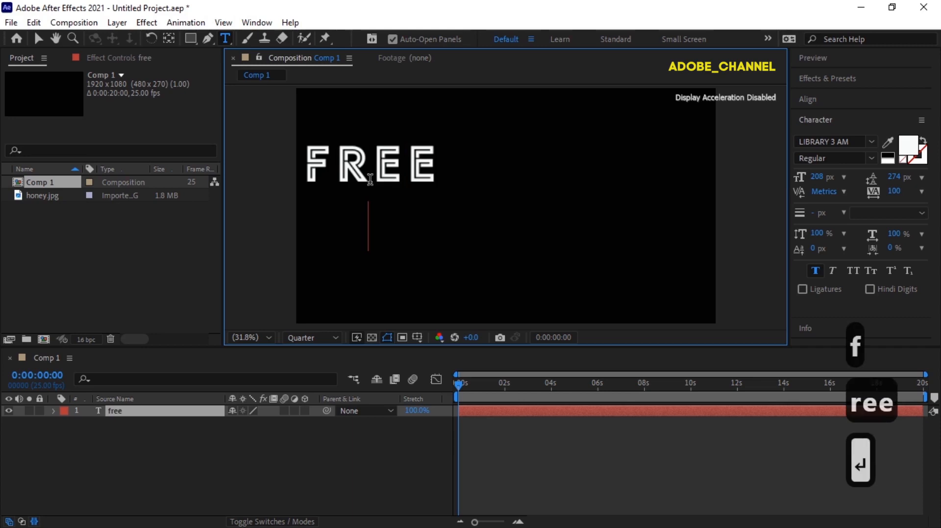
- Complete the second text line as "palestine" and centre the text horizontally and vertically in the composition
type("lestin")
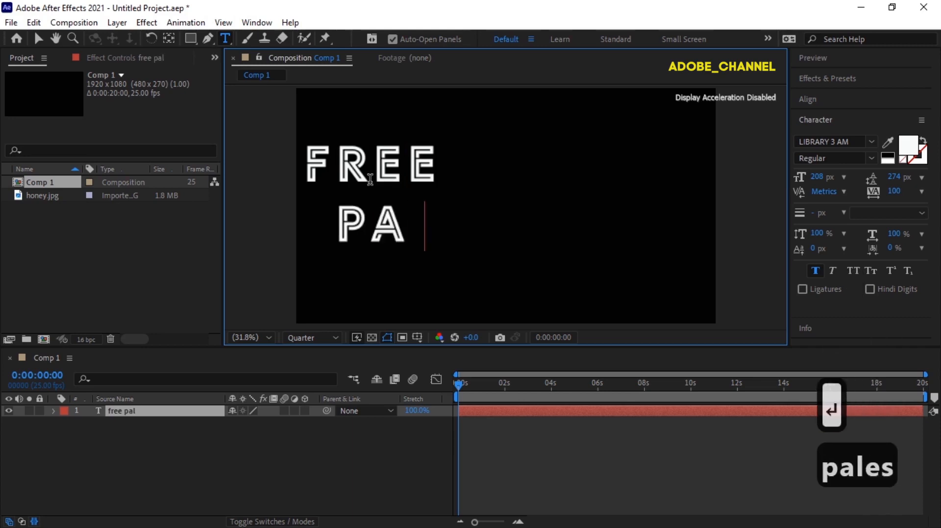
type("e")
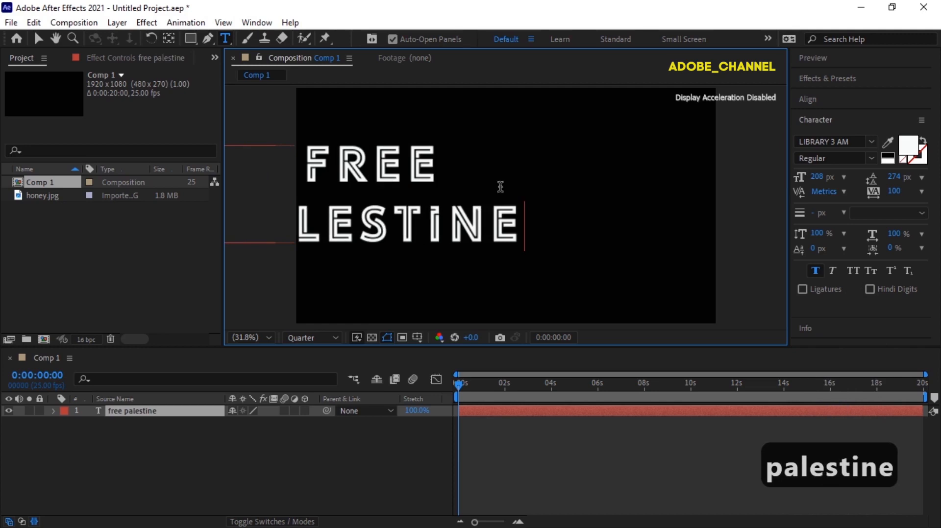
left_click(854, 99)
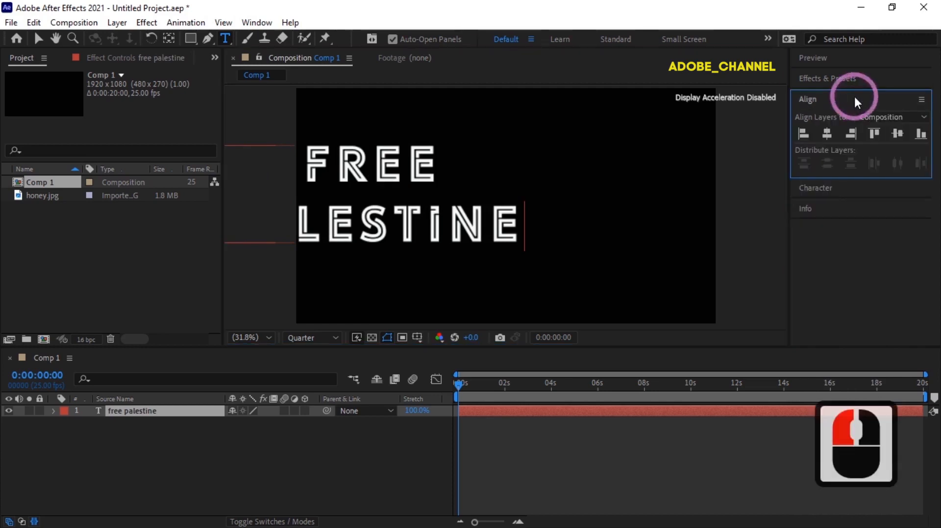
left_click(827, 135)
left_click(901, 132)
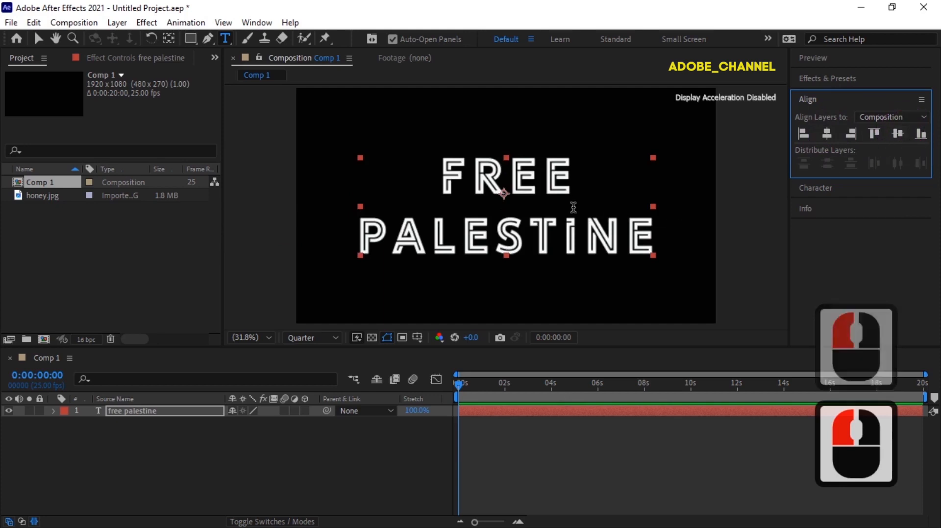
- Nudge the text layer slightly upward from the composition's centre
key("Up")
key("Up")
key("Up")
key("Up")
key("Up")
key("Up")
key("Up")
key("Up")
key("Up")
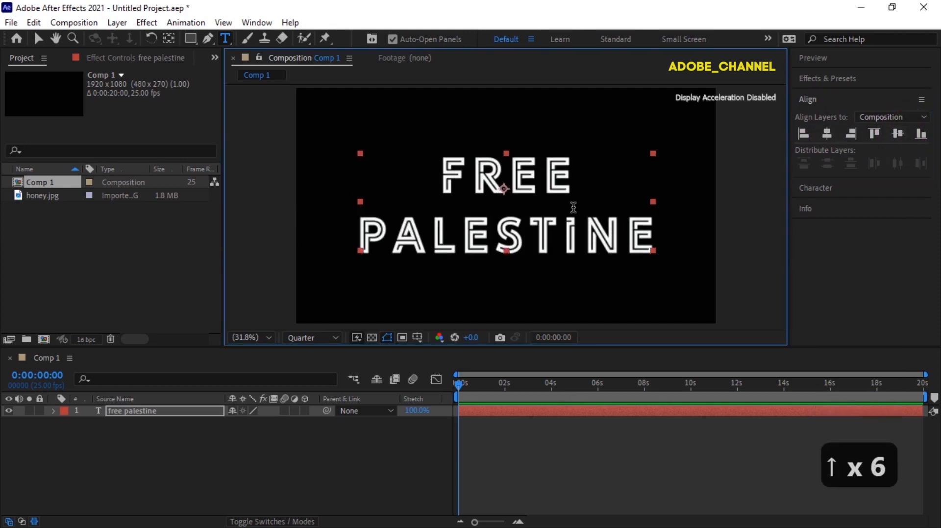
key("Up")
key("Up")
key("Up")
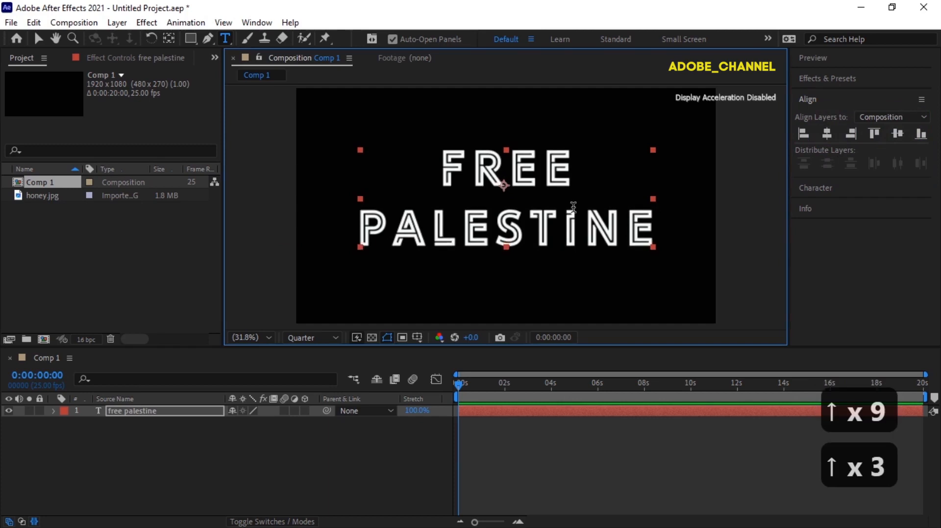
key("Up")
key("Up")
key("Up")
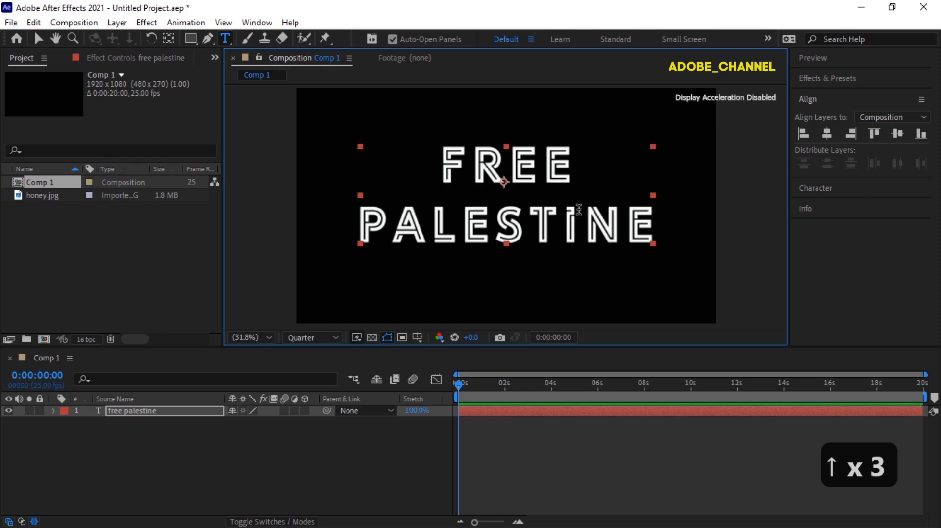
- Set the text's font size to 230 px and switch to the Selection tool
left_click(835, 194)
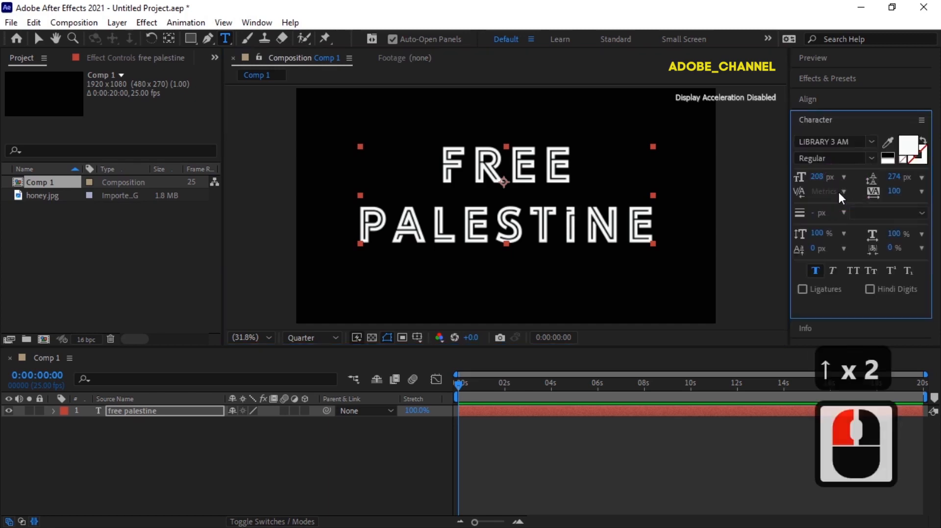
left_click(817, 178)
left_click_drag(817, 177, 837, 178)
left_click(39, 39)
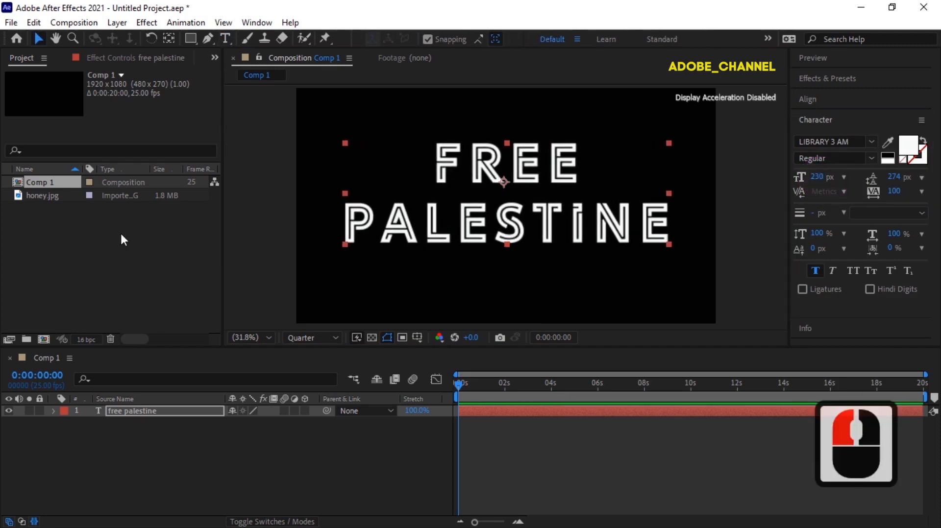
- Pre-compose the free palestine layer into a new composition named "text"
right_click(171, 415)
left_click(216, 332)
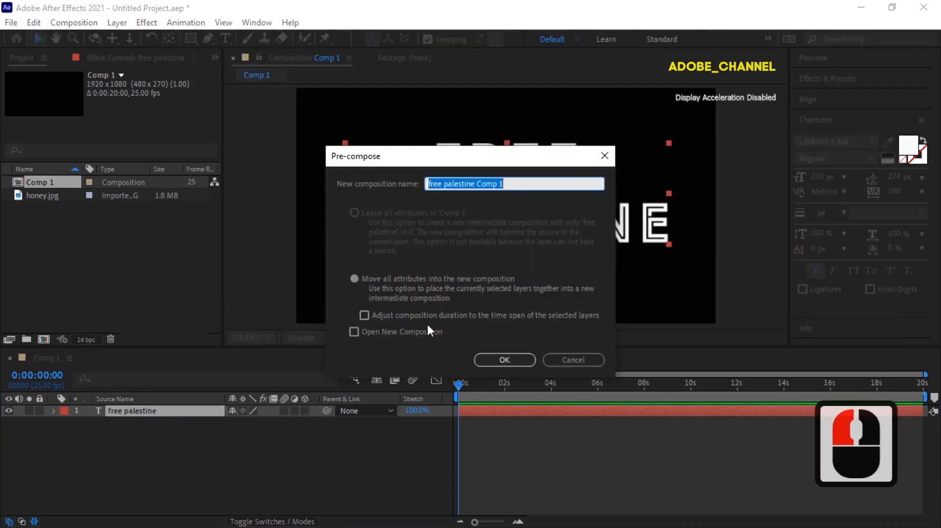
type("text")
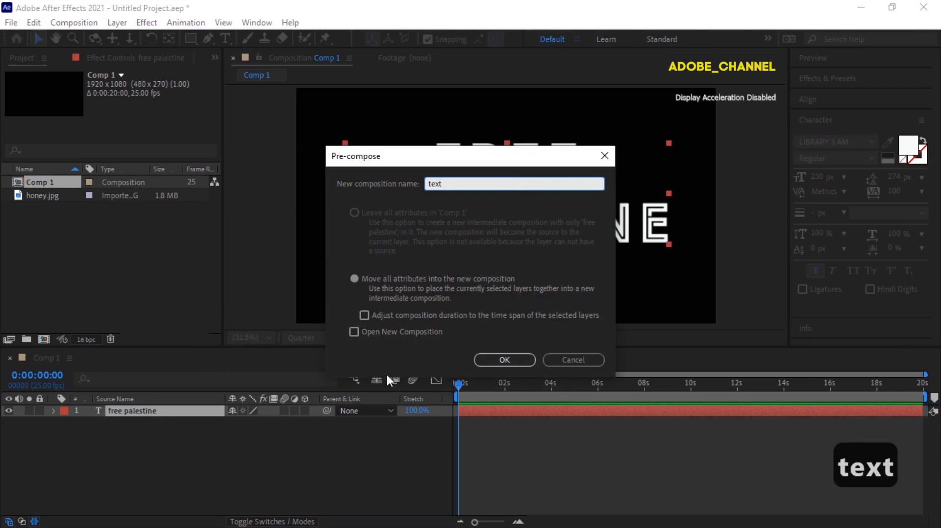
left_click(503, 361)
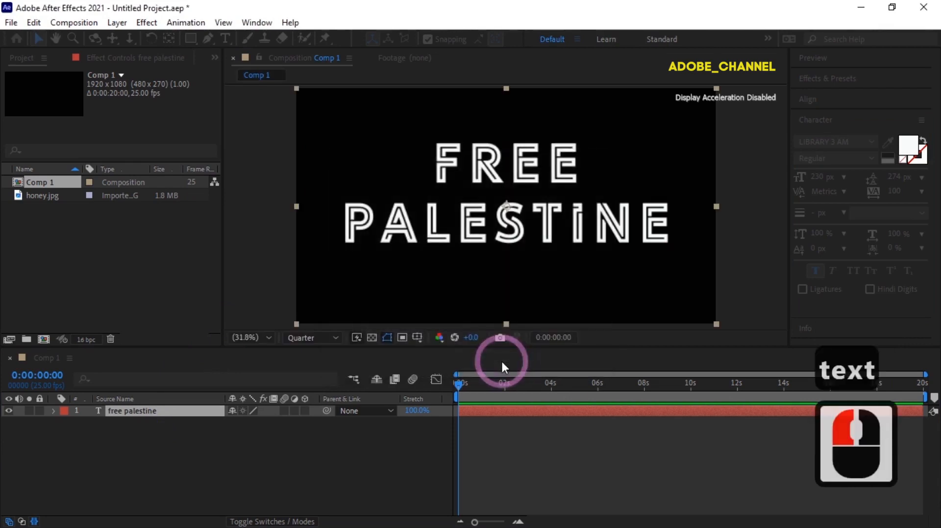
- Auto-trace the text layer's alpha channel for the current frame and hide the mask outlines in the viewer
left_click(117, 23)
left_click(160, 457)
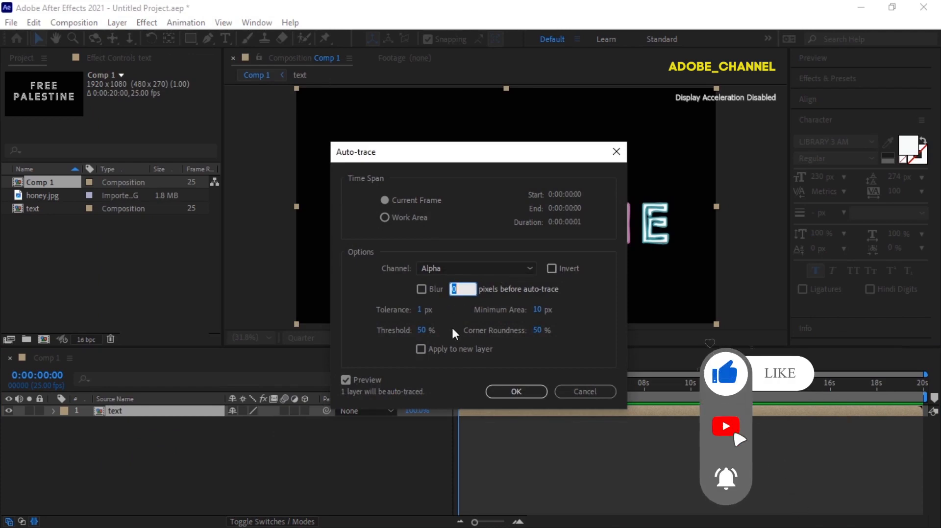
left_click(523, 394)
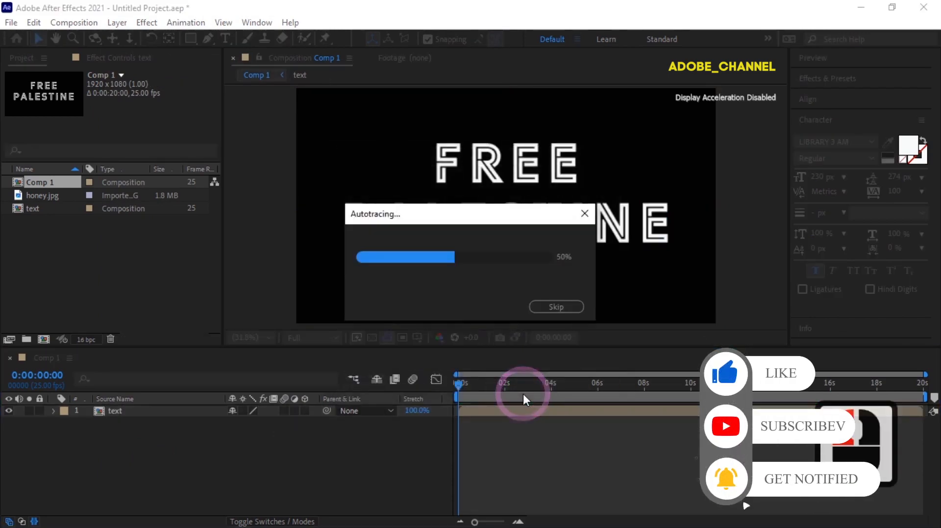
left_click(387, 337)
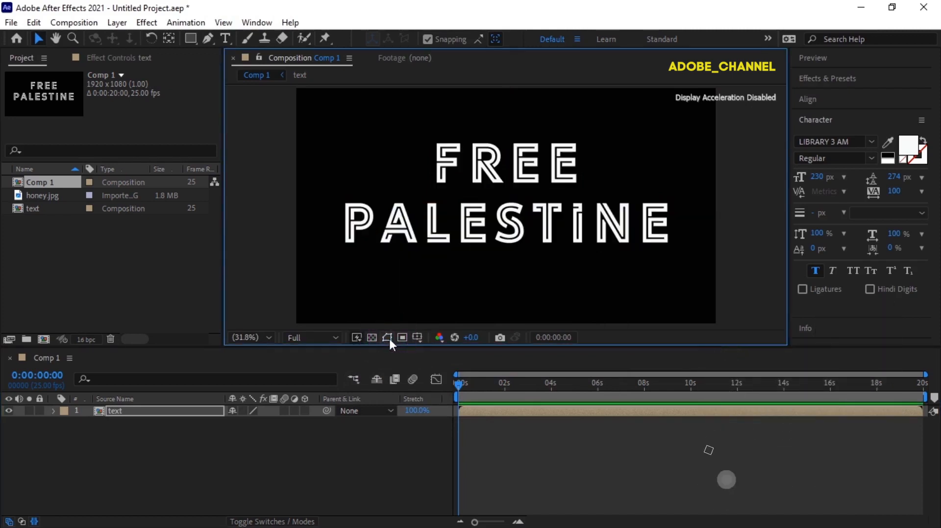
- Find the Saber effect by searching for "saber" and apply it to the text layer
left_click(833, 79)
left_click(839, 95)
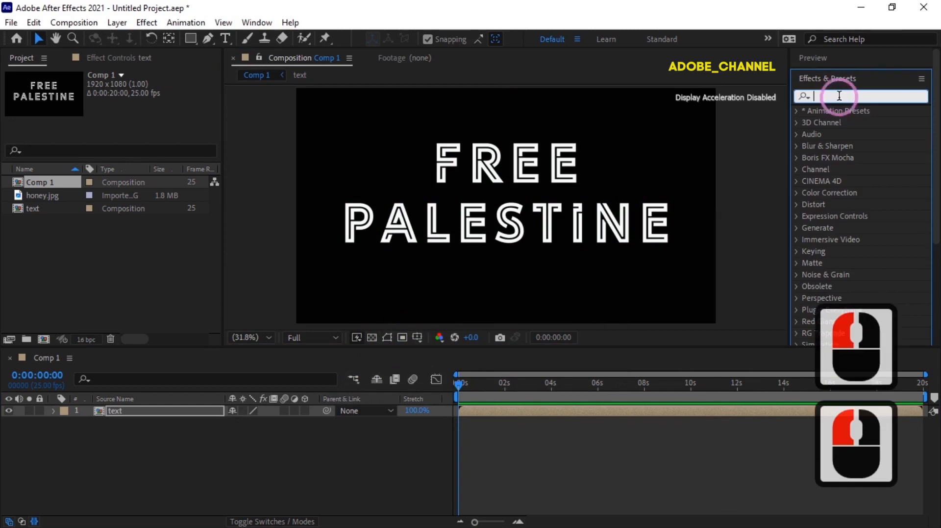
type("saber")
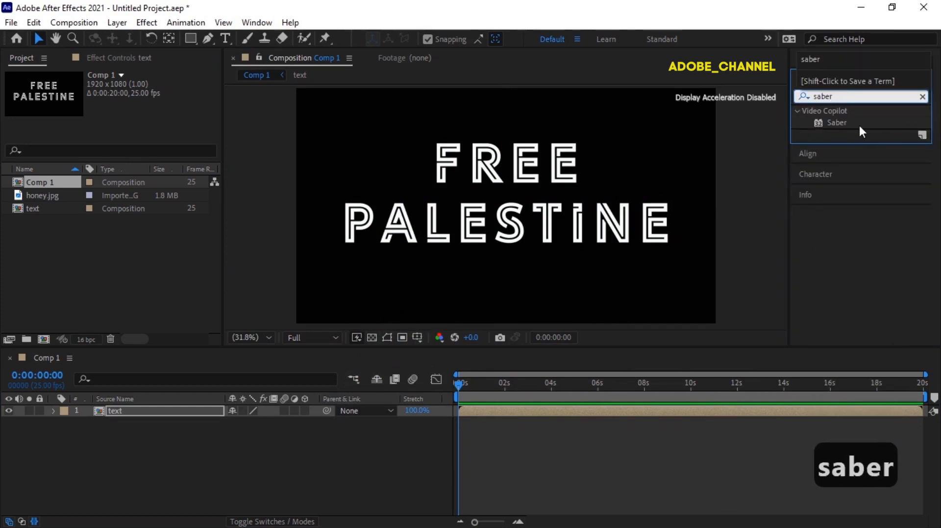
double_click(845, 121)
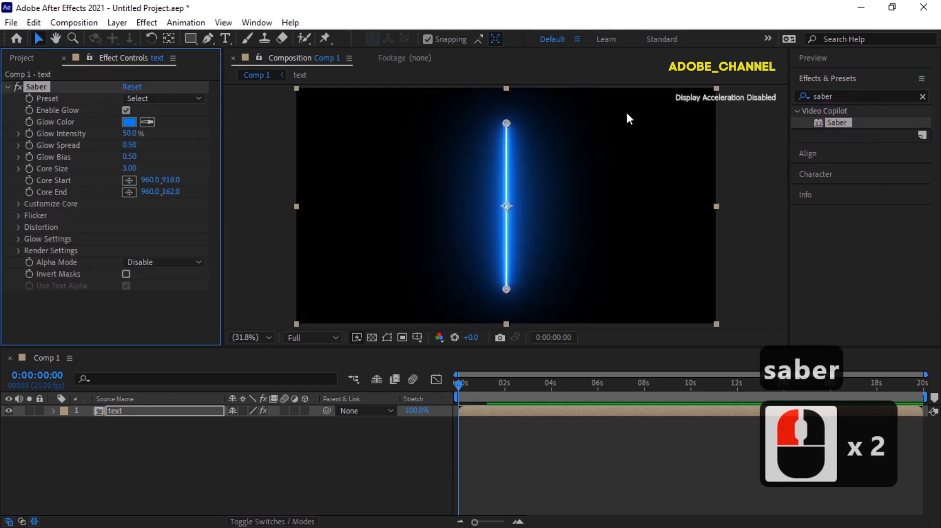
- Set Saber's core type to Layer Masks and its preset to Neon
left_click(18, 204)
left_click(195, 197)
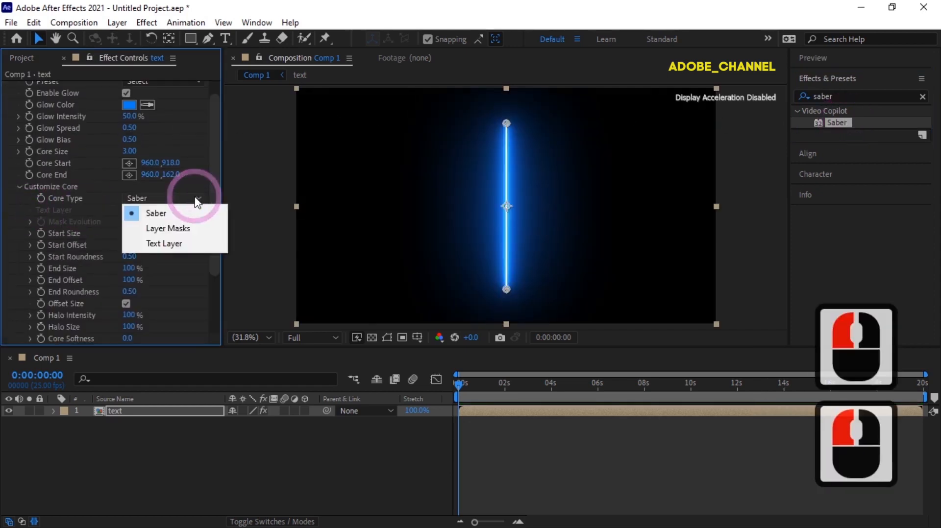
left_click(185, 228)
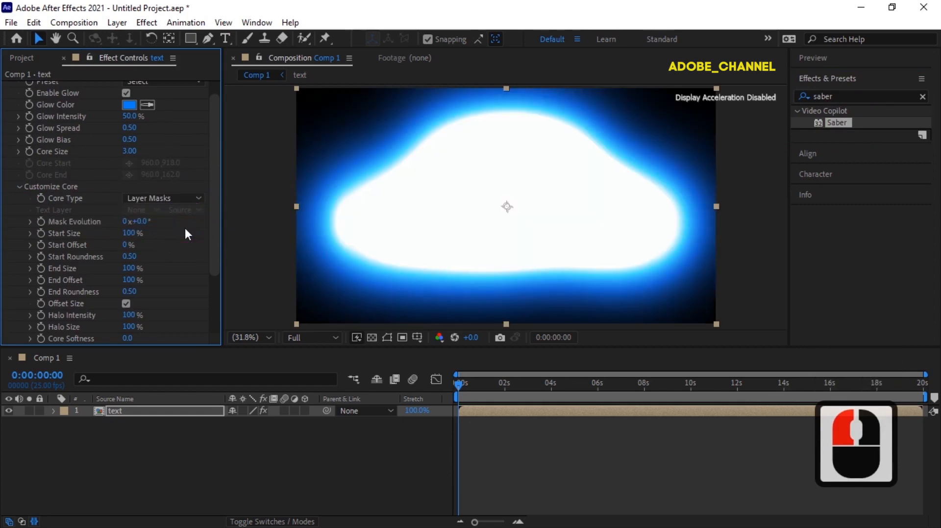
left_click_drag(213, 163, 192, 101)
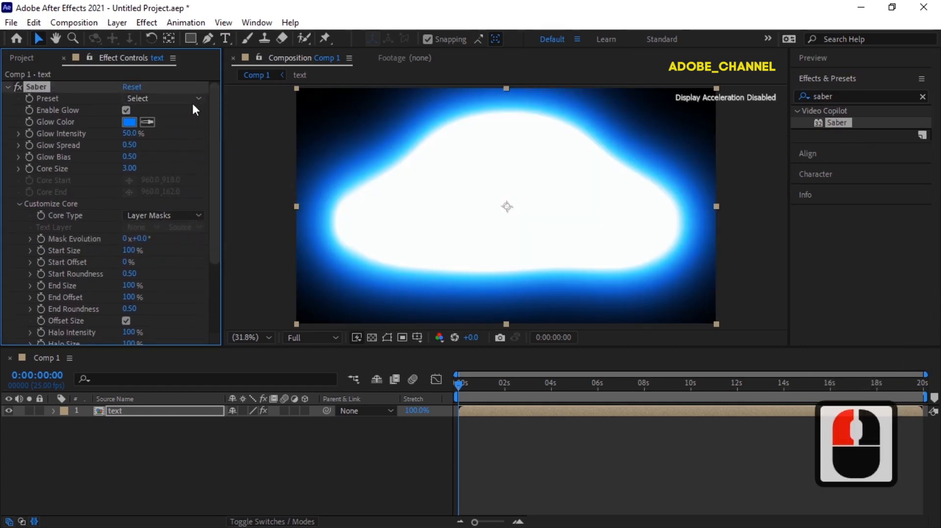
left_click(192, 101)
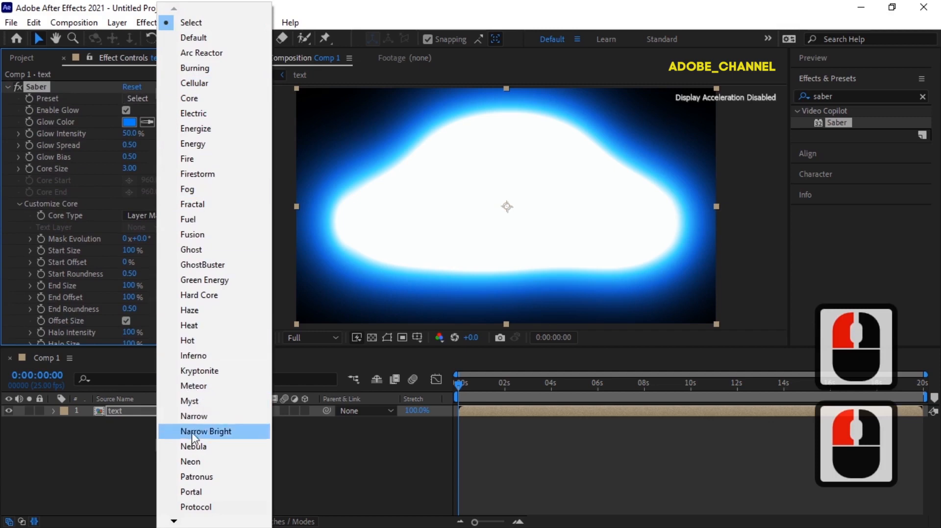
left_click(193, 462)
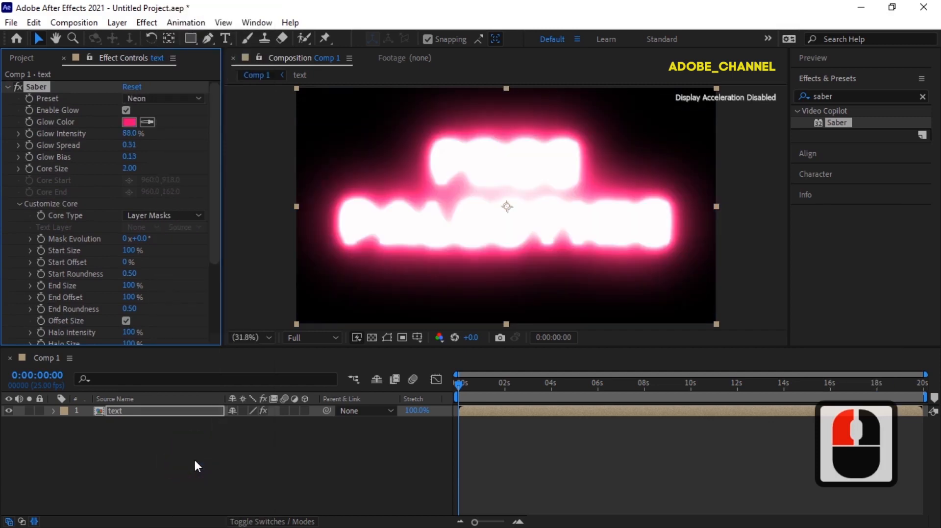
- Set Saber's glow intensity to 60%, glow spread to 0.4 and core size to 2
left_click(129, 133)
type("60")
key("Return")
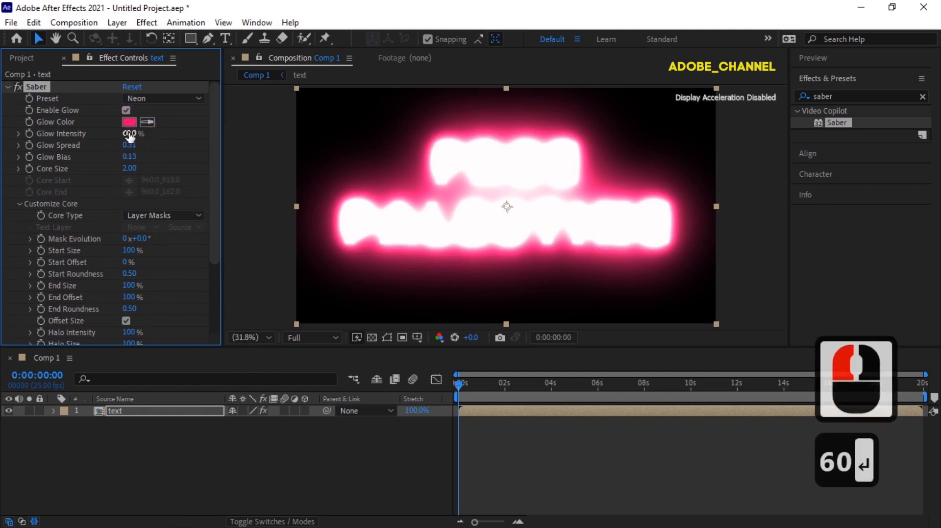
left_click(129, 145)
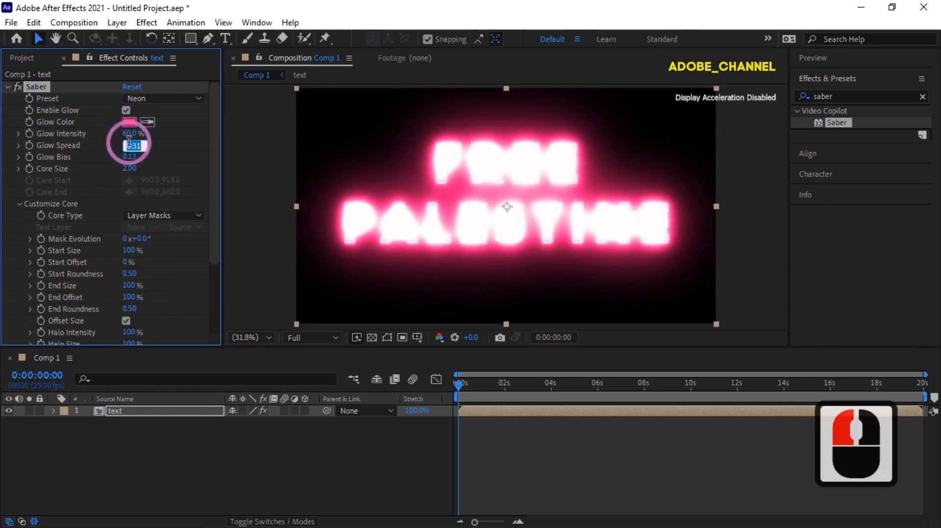
type(".4")
key("Return")
left_click(131, 157)
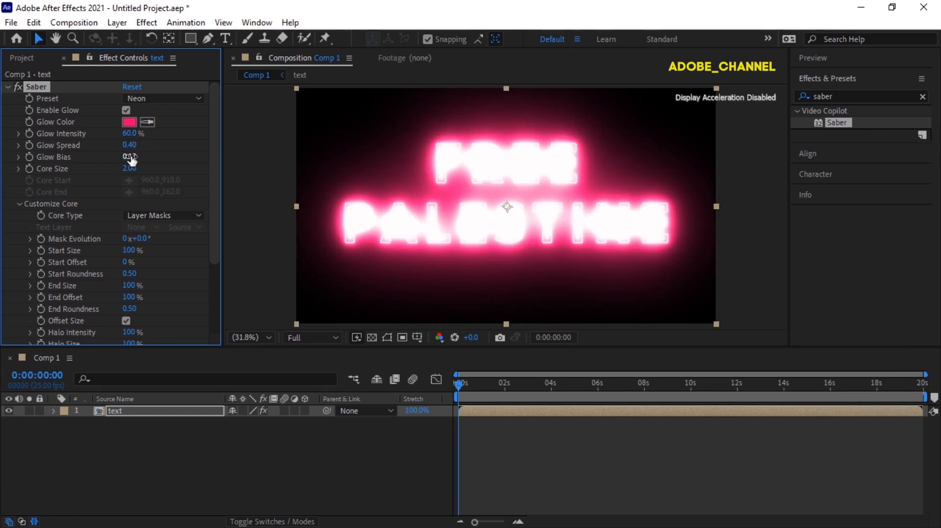
left_click(131, 168)
type("2")
key("Return")
- Animate Saber's Mask Evolution with a keyframe at the composition's start and one of -5 revolutions at 20 seconds
left_click(40, 238)
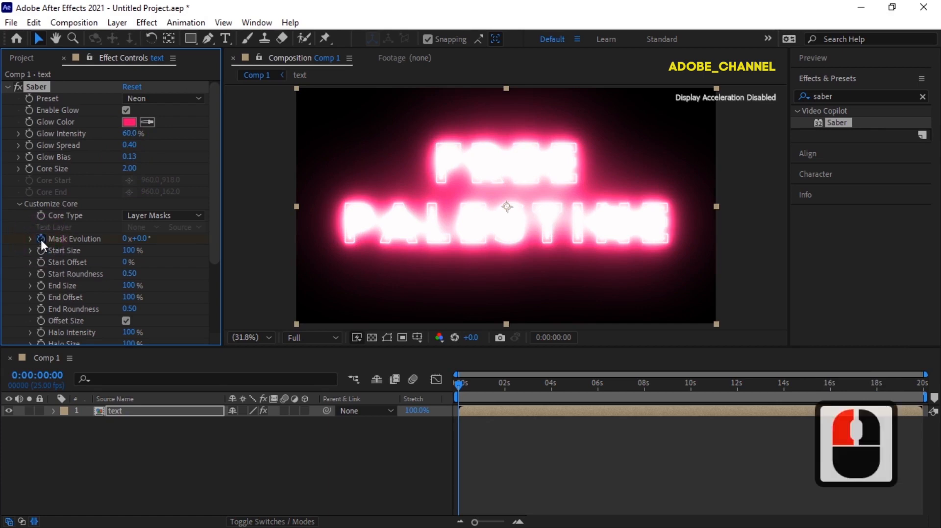
left_click(47, 375)
type("20:00")
key("Return")
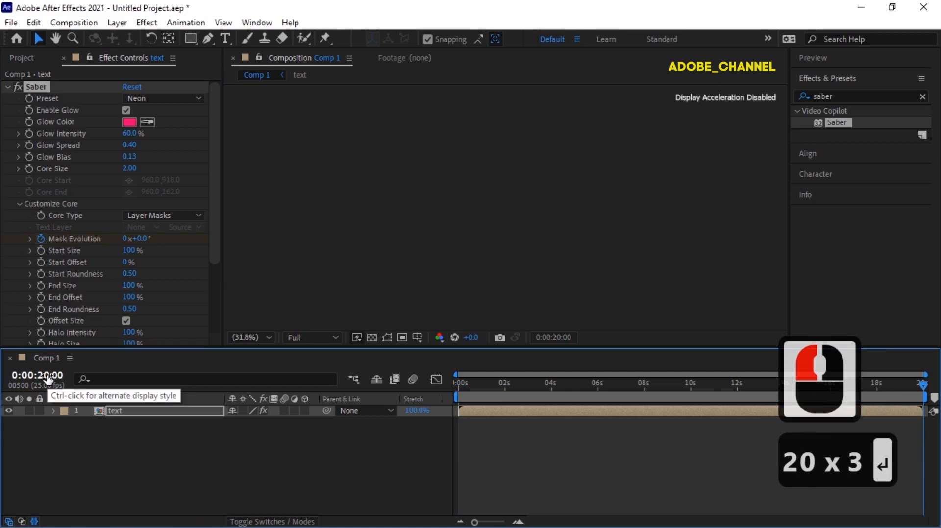
left_click(126, 238)
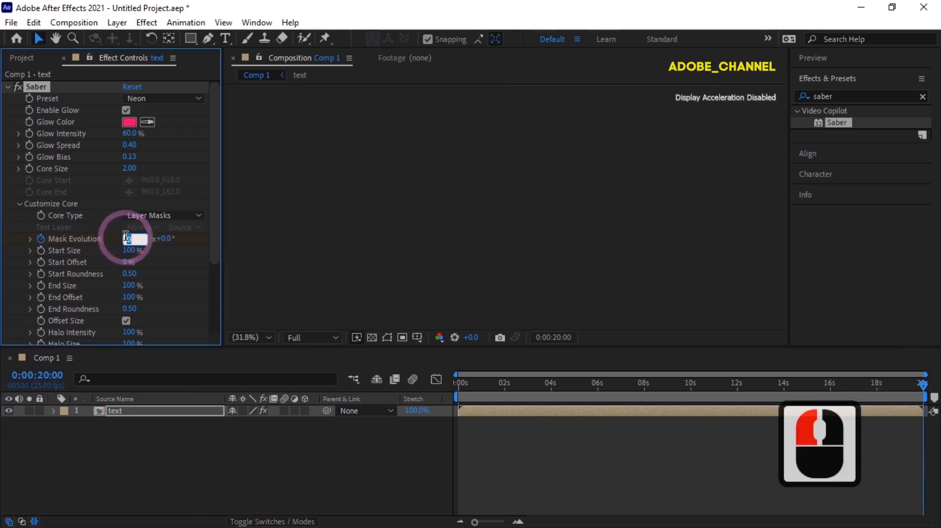
type("-5")
key("Return")
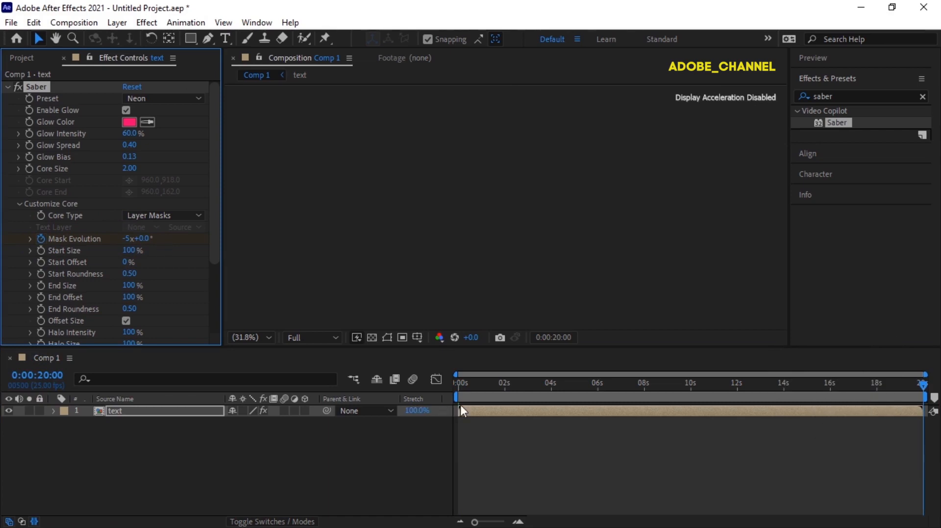
- Add a Start Offset keyframe of 100% at the beginning of the composition
left_click(458, 383)
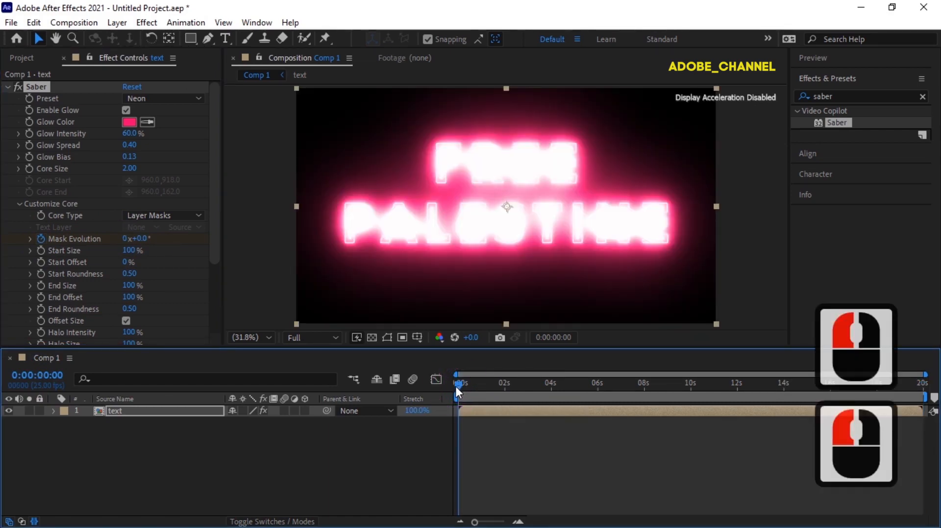
left_click(41, 263)
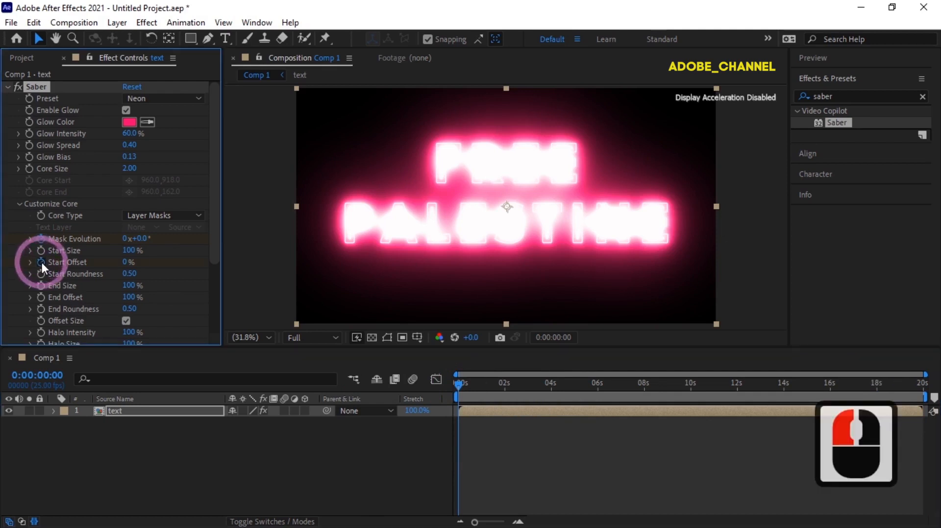
left_click(126, 262)
type("100")
key("Return")
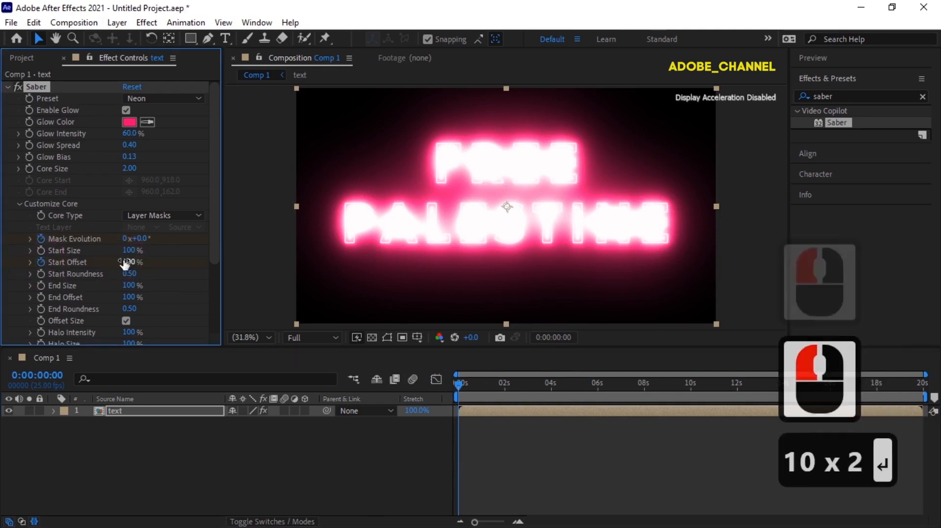
- Set Saber's Start Offset to 50% at 6 seconds
left_click(37, 375)
type("600")
key("Return")
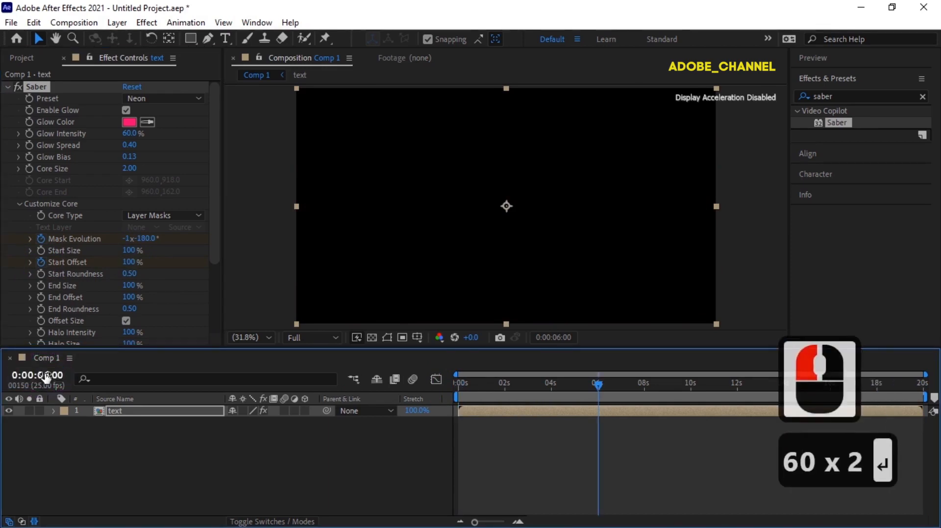
left_click(129, 263)
type("50")
key("Return")
- Return to the start of the composition and set the preview resolution to Quarter
mouse_move(459, 382)
left_mouse_down()
mouse_move(637, 398)
mouse_move(431, 401)
left_mouse_up()
left_click(335, 337)
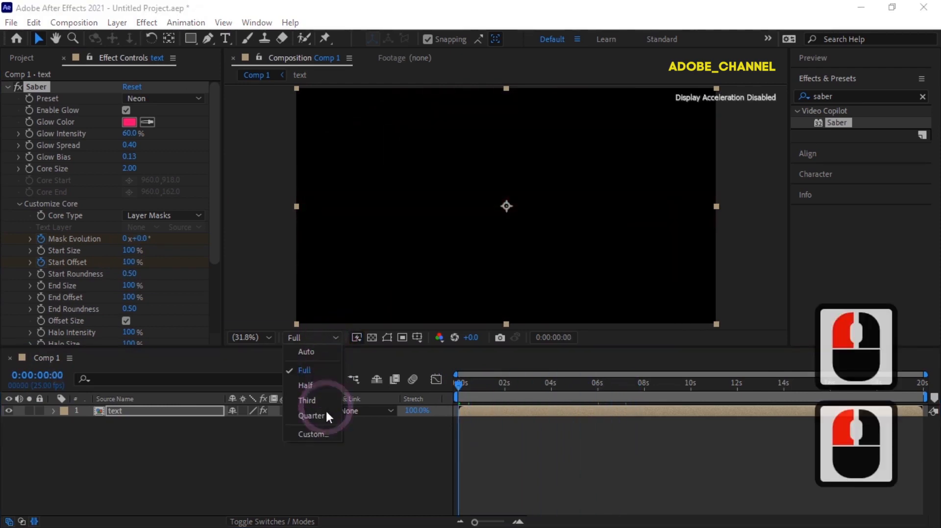
left_click(312, 415)
- Add an End Offset keyframe of 100% to Saber at 14 seconds
left_click(48, 375)
type("1400")
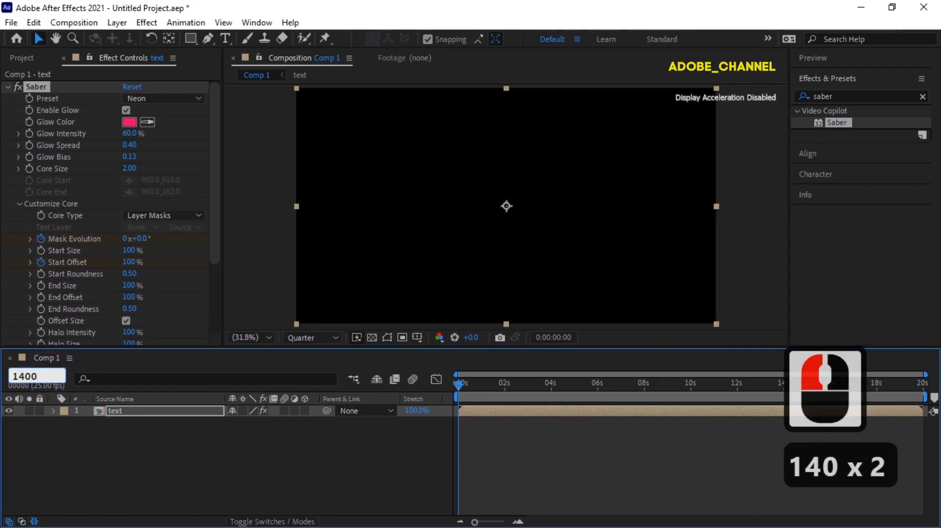
key("Return")
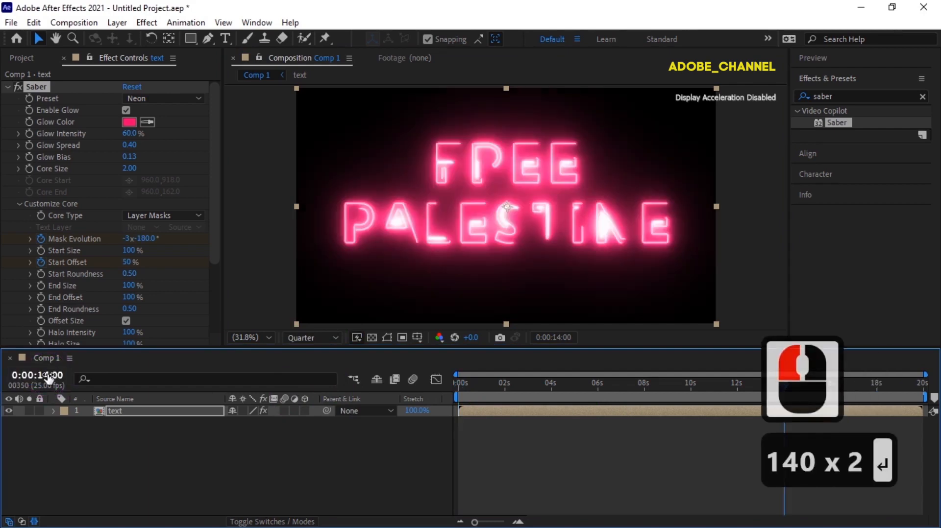
left_click(40, 297)
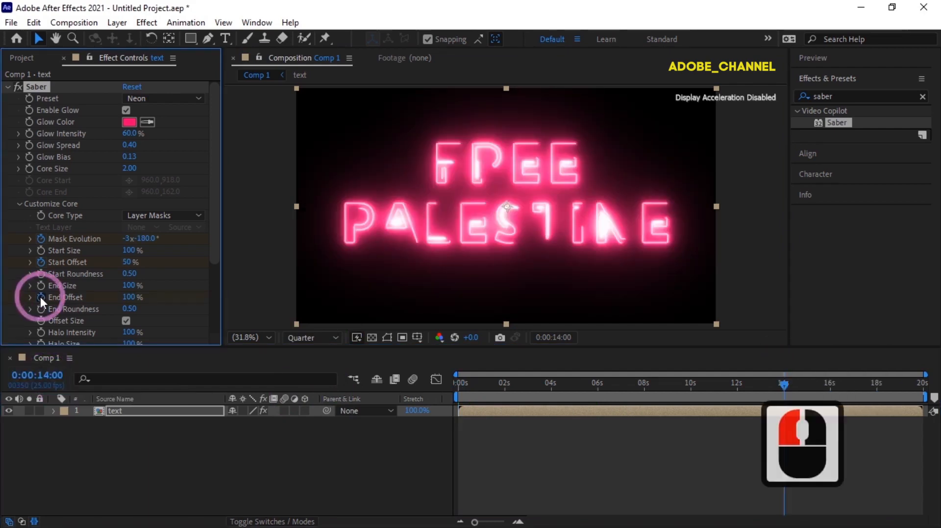
- Go to 20 seconds and set Saber's End Size to 50%
double_click(49, 376)
type("2000")
key("Return")
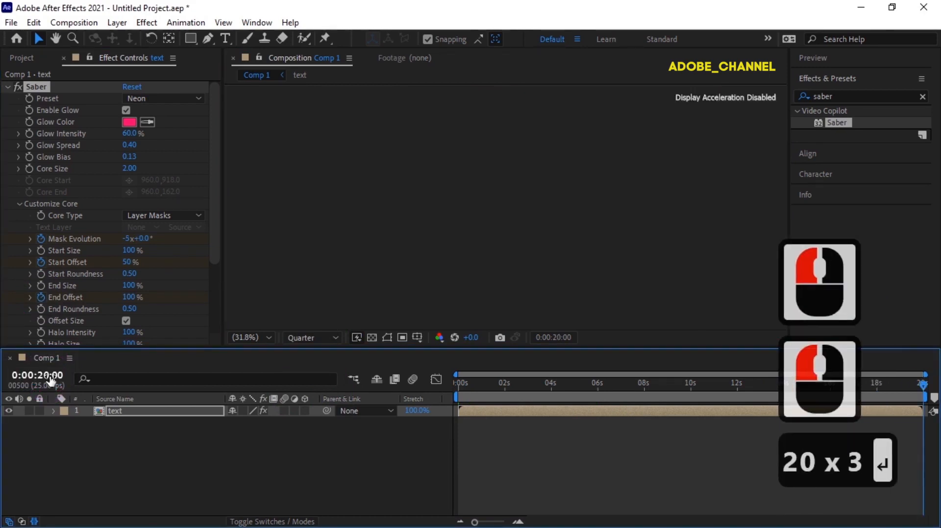
left_click(129, 286)
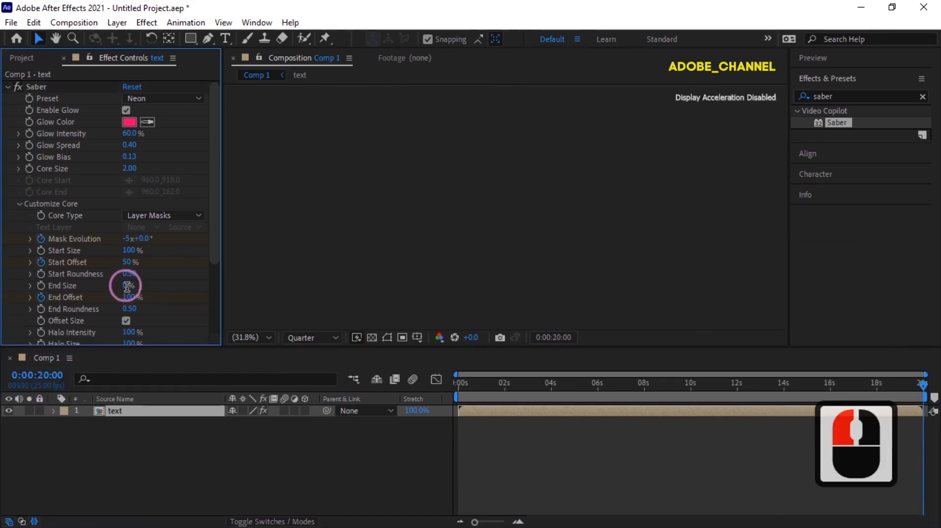
type("50")
key("Return")
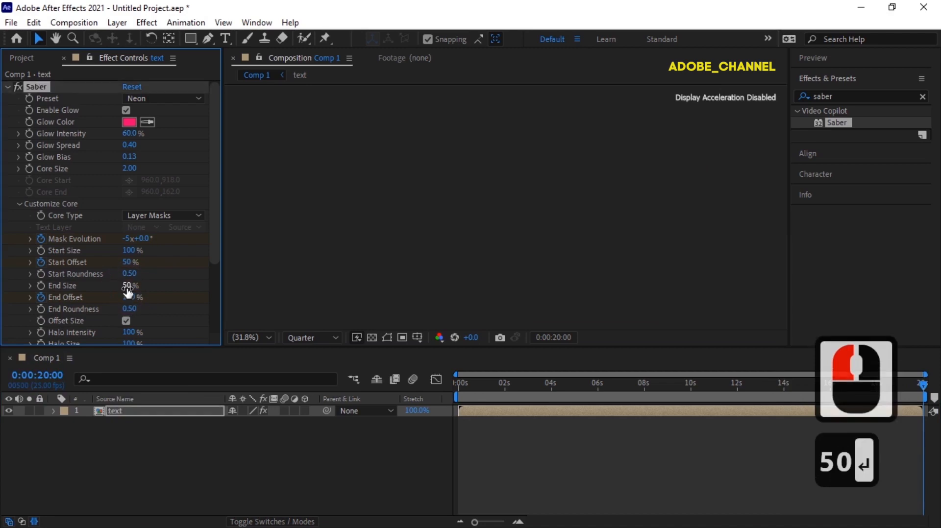
- Return to the start of the composition and set Saber's End Size to 0%
left_click_drag(457, 380, 445, 397)
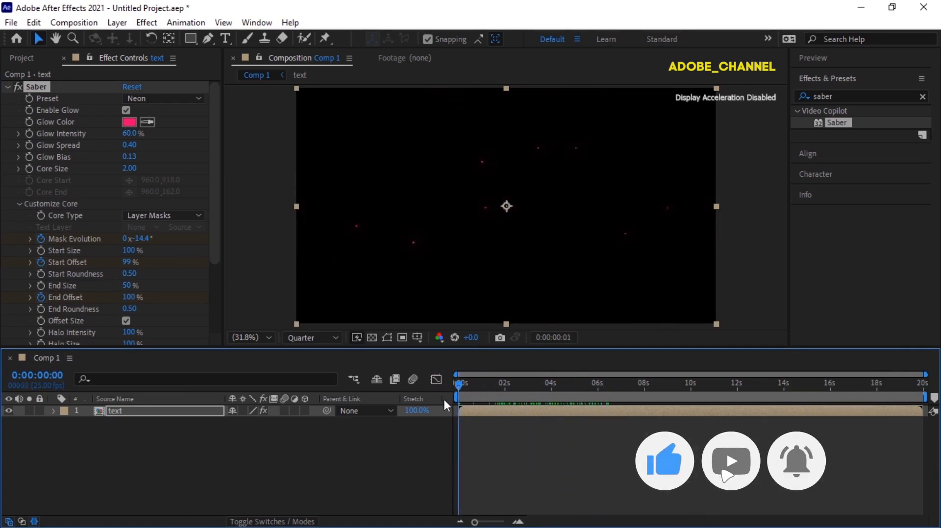
left_click(129, 285)
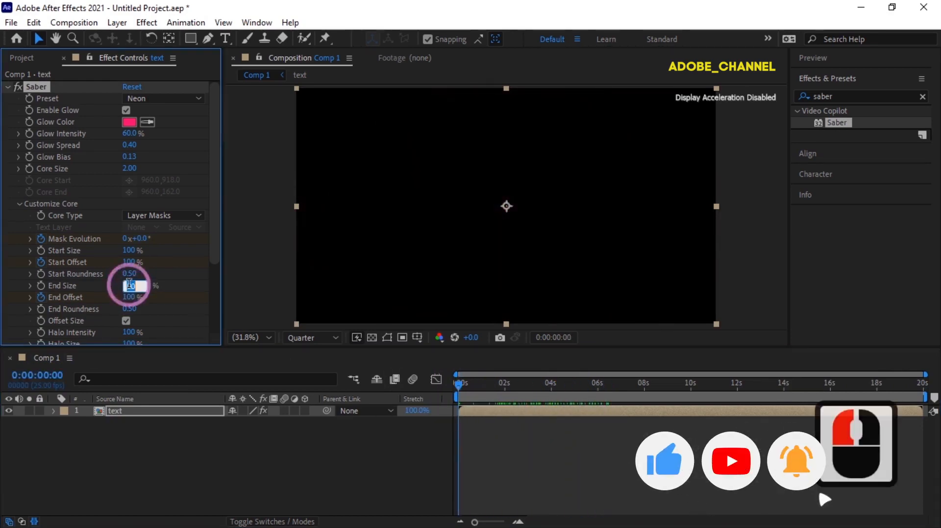
type("0")
key("Return")
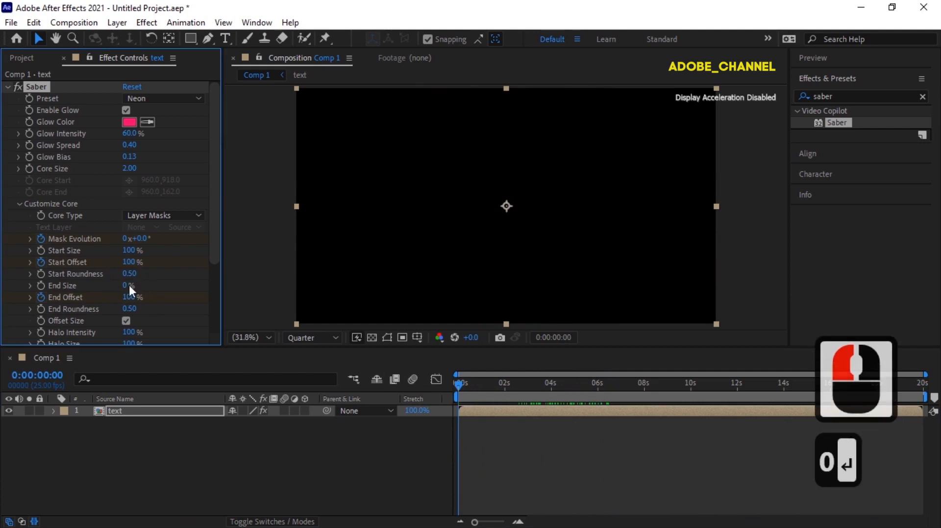
- Set Saber's Flicker Intensity to 20% and Flicker Speed to 20
scroll(128, 284, "down", 3)
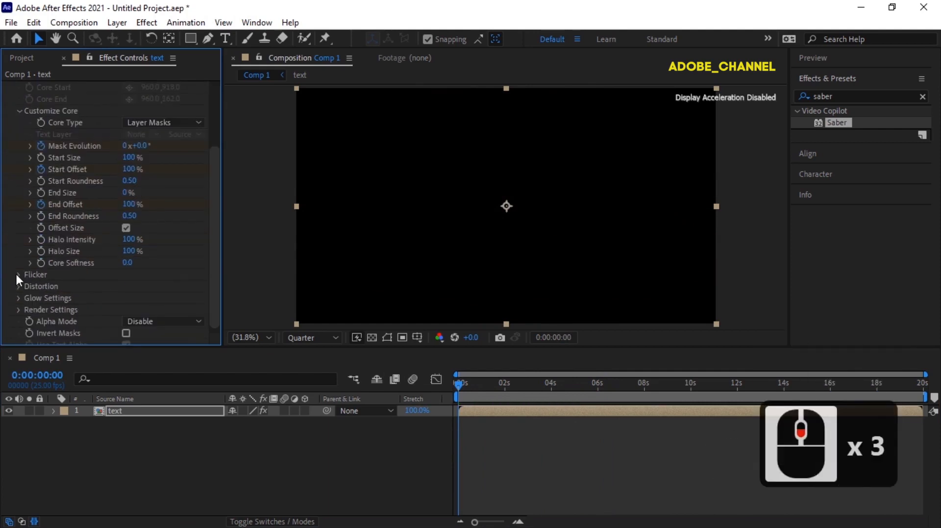
left_click(18, 275)
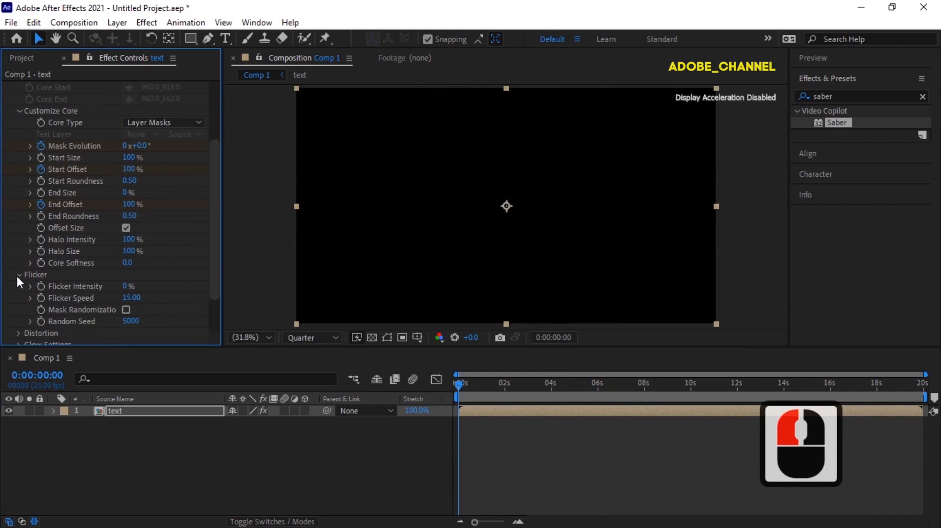
left_click(125, 285)
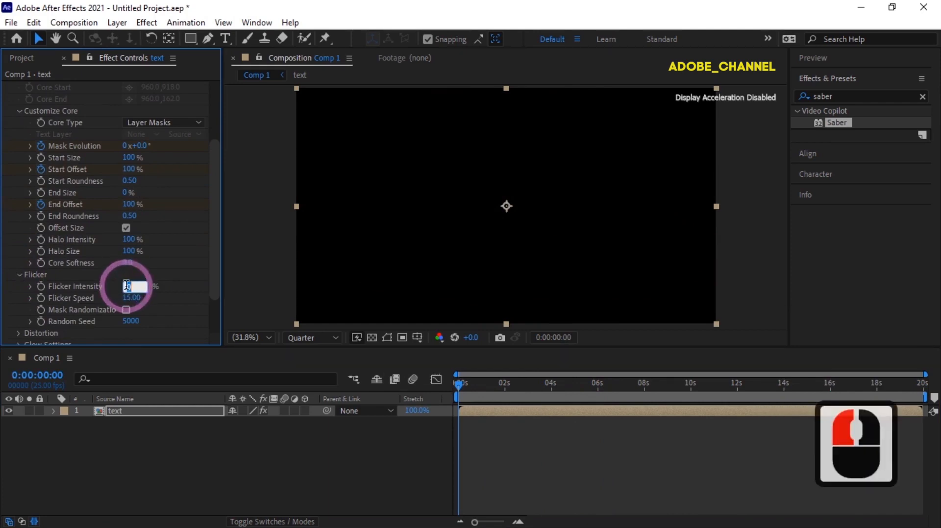
type("20")
key("Return")
left_click(130, 298)
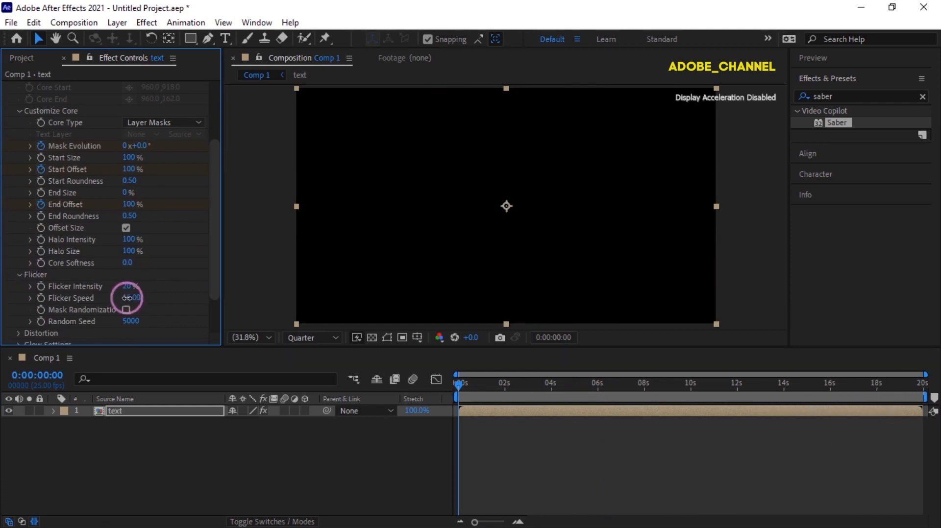
type("20")
key("Return")
- Set the Composite Settings in Saber's render settings to Transparent
left_click_drag(216, 256, 216, 287)
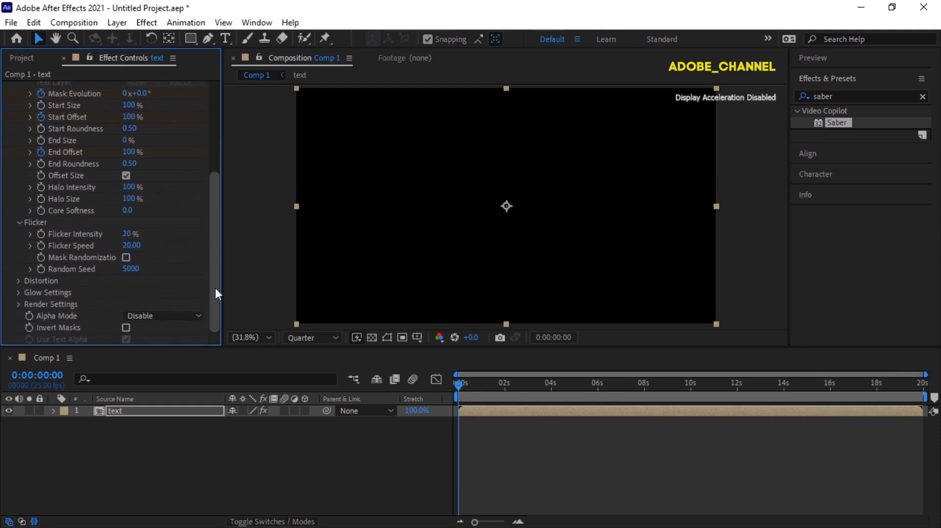
left_click(17, 304)
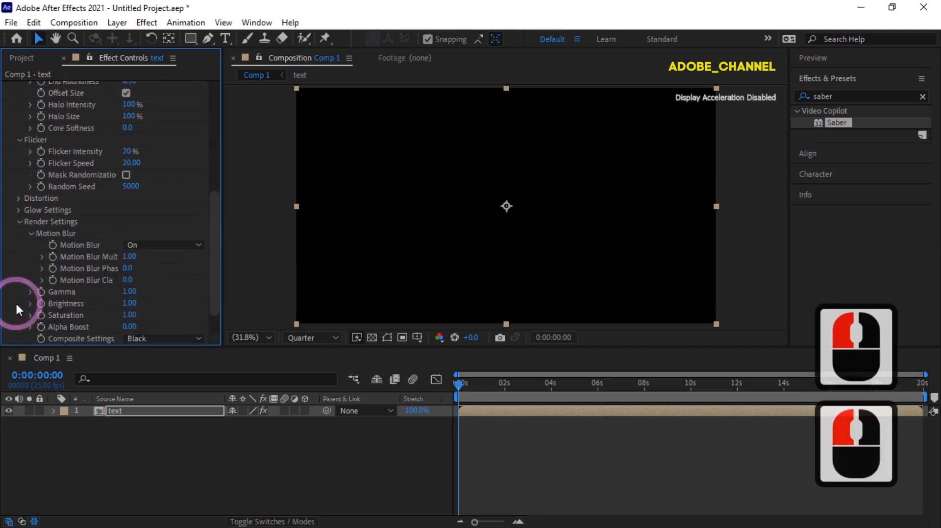
left_click(199, 338)
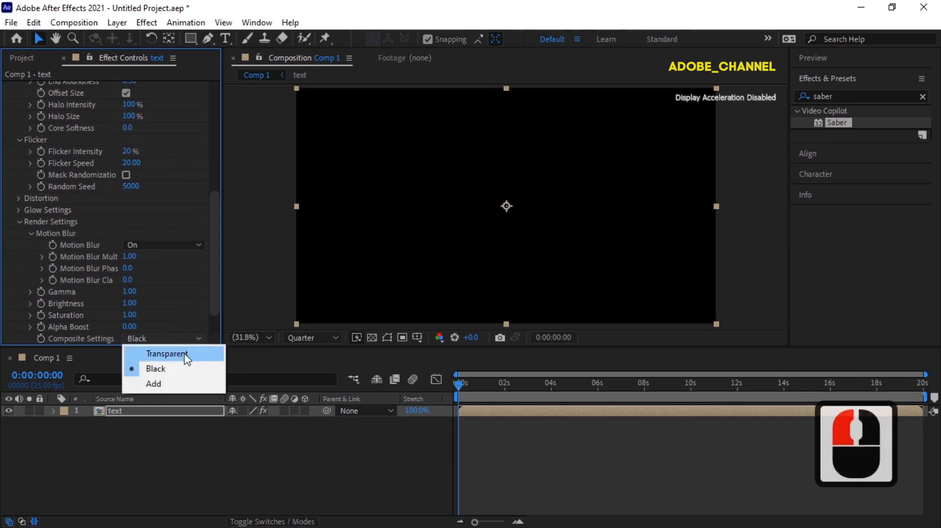
left_click(184, 354)
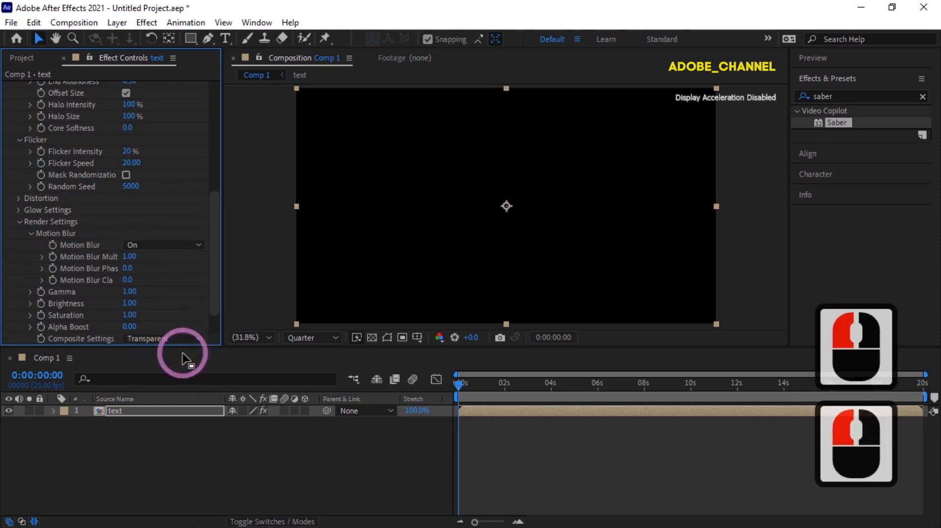
- Rename the text layer to "text red"
left_click(154, 413)
right_click(156, 410)
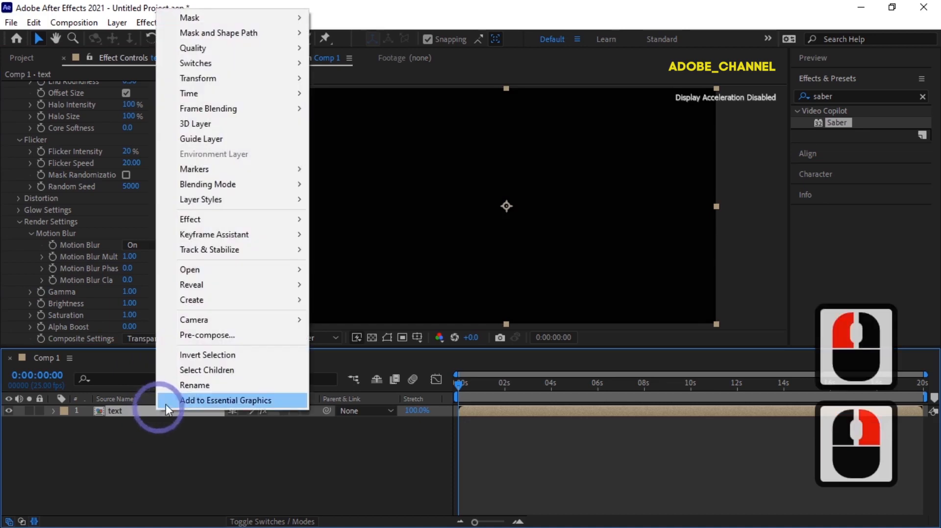
left_click(196, 385)
key("Right")
type("red")
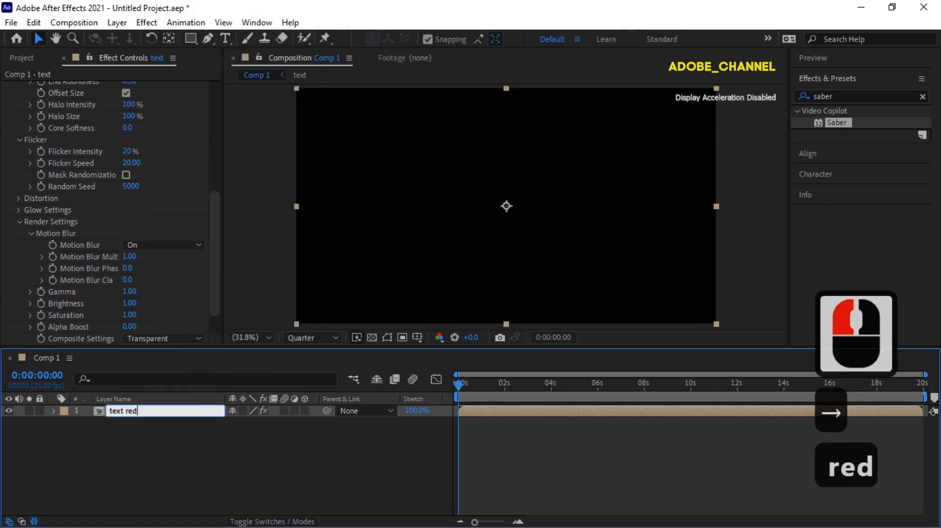
key("Return")
- Duplicate the "text red" layer and rename the copy "text blue"
key("ctrl+d")
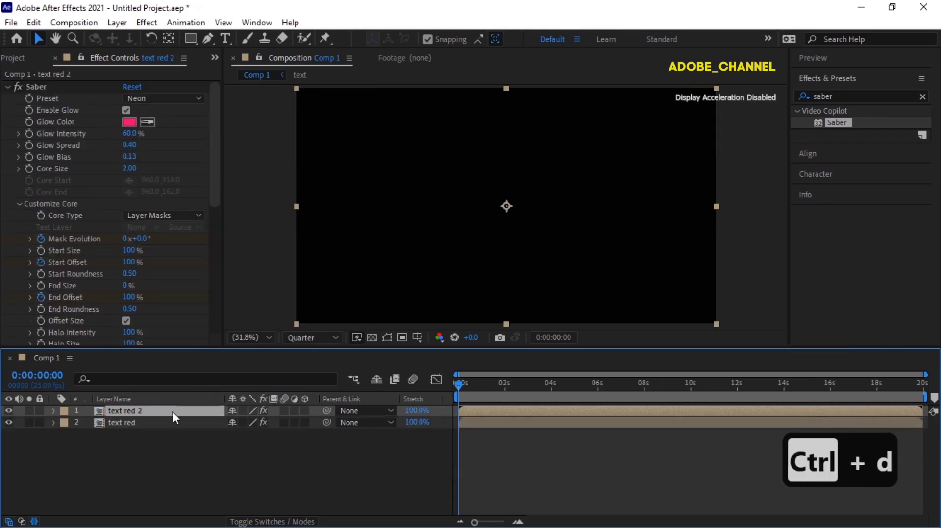
right_click(173, 411)
left_click(213, 387)
key("Right")
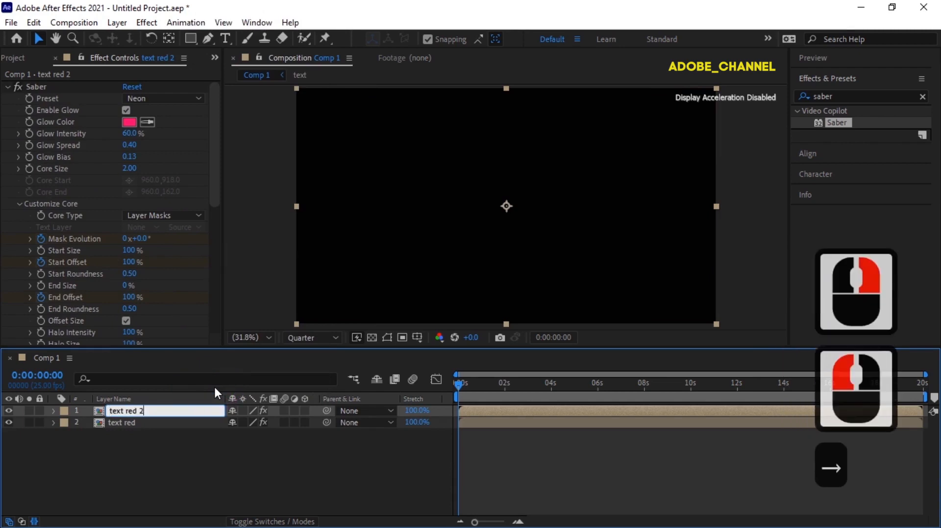
key("BackSpace")
key("BackSpace")
key("BackSpace")
key("BackSpace")
key("BackSpace")
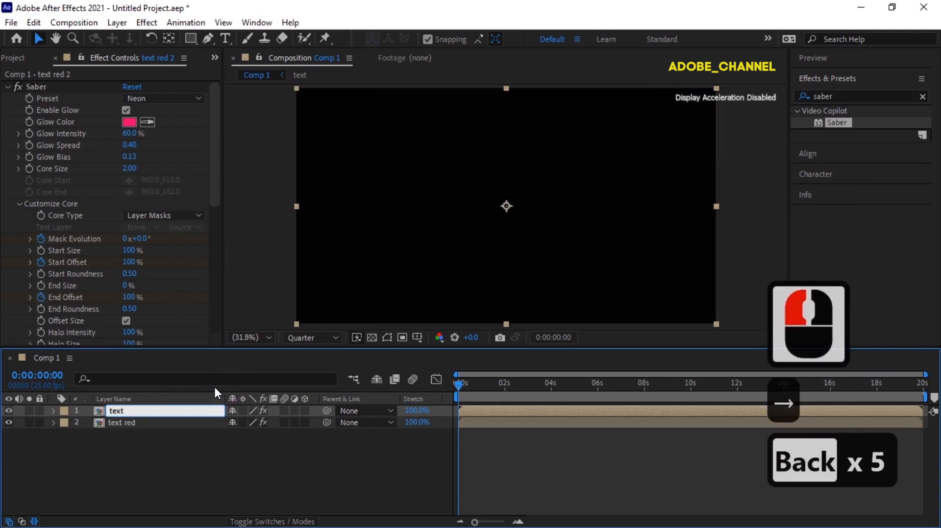
type("blue")
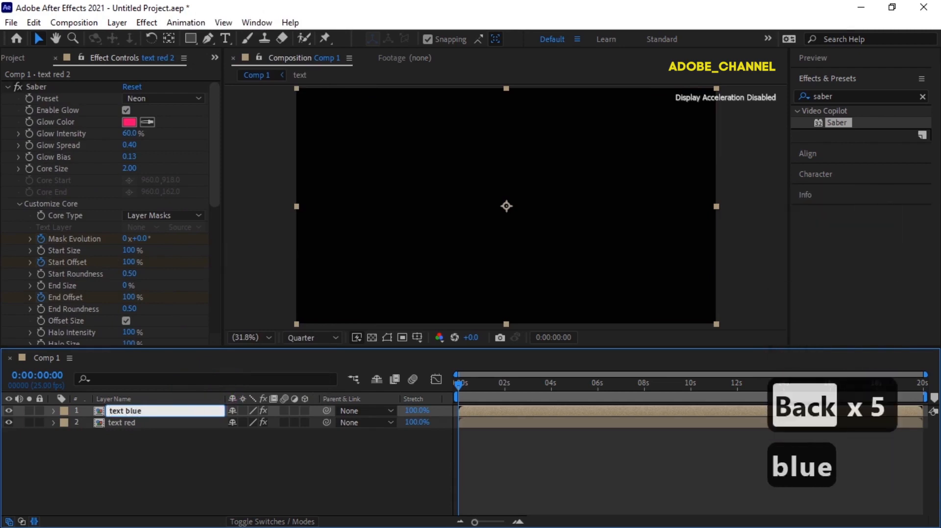
key("Return")
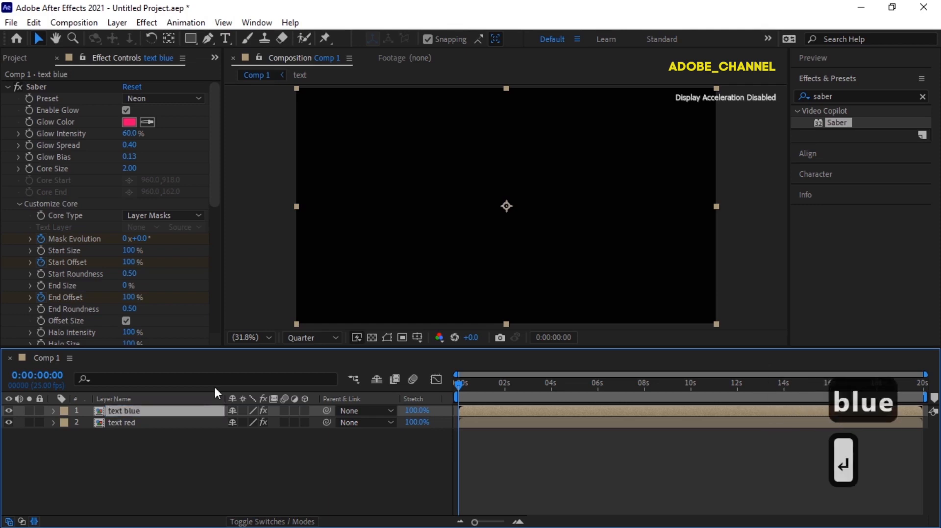
- Change Saber's glow color on the "text blue" layer to a slightly softened violet-blue
left_click(129, 123)
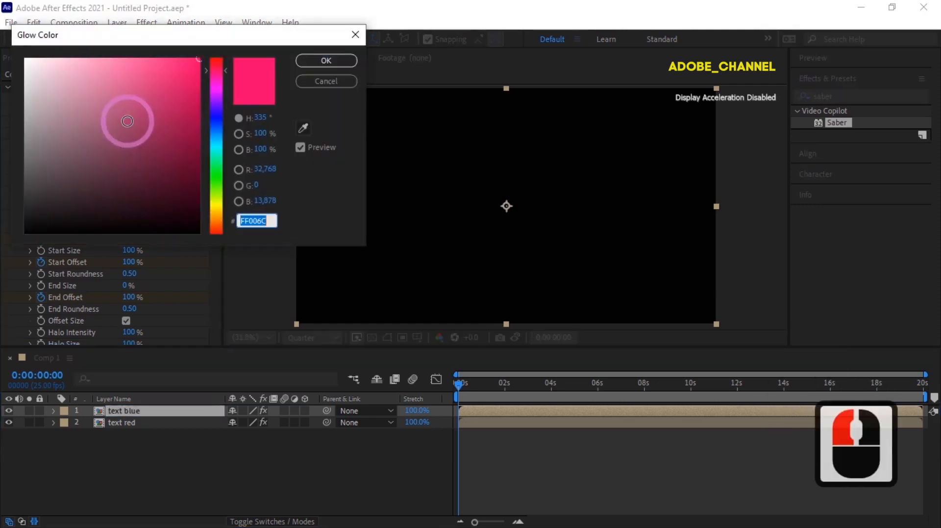
left_click(216, 112)
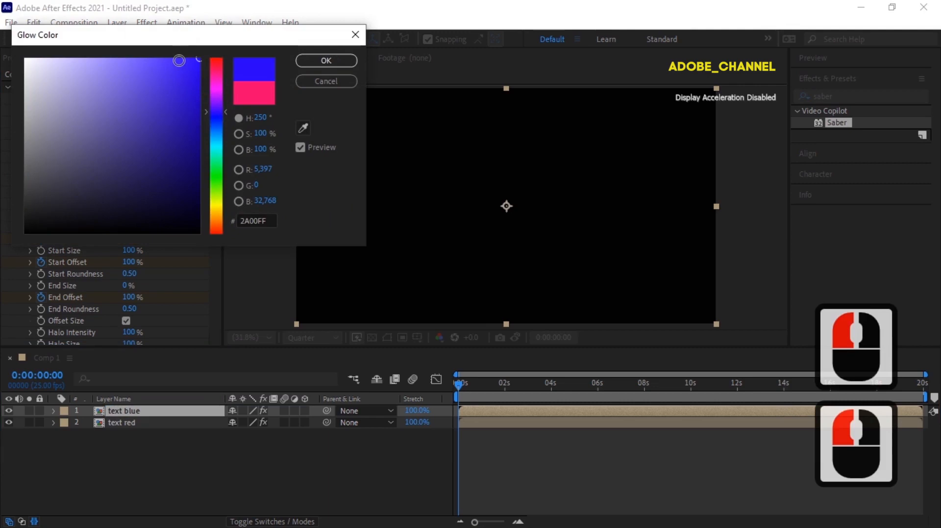
left_click(178, 58)
left_click(318, 60)
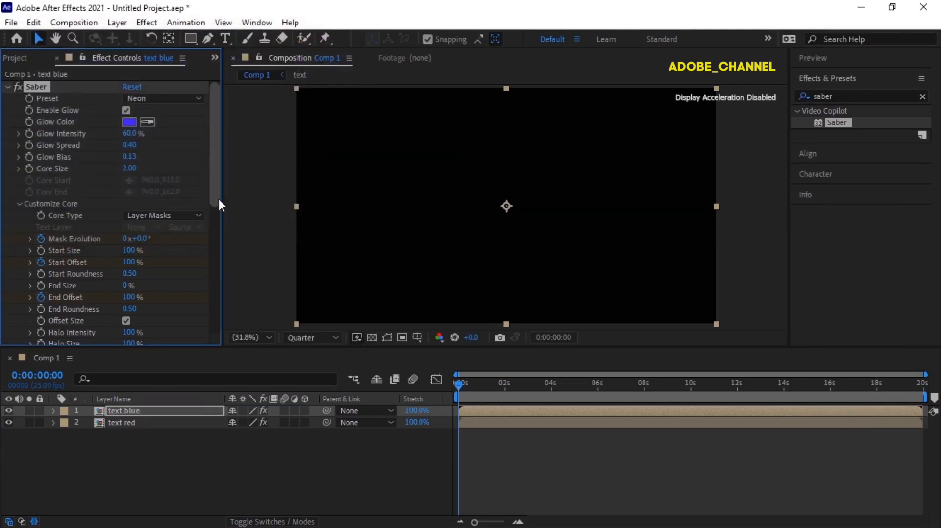
- Set the "text blue" layer's Mask Evolution to 0x+180° at the start of the composition
left_click(142, 237)
type("180")
key("Return")
- Set the "text blue" layer's Mask Evolution to -4x-180° at 20 seconds and return to the composition's start
left_click(37, 375)
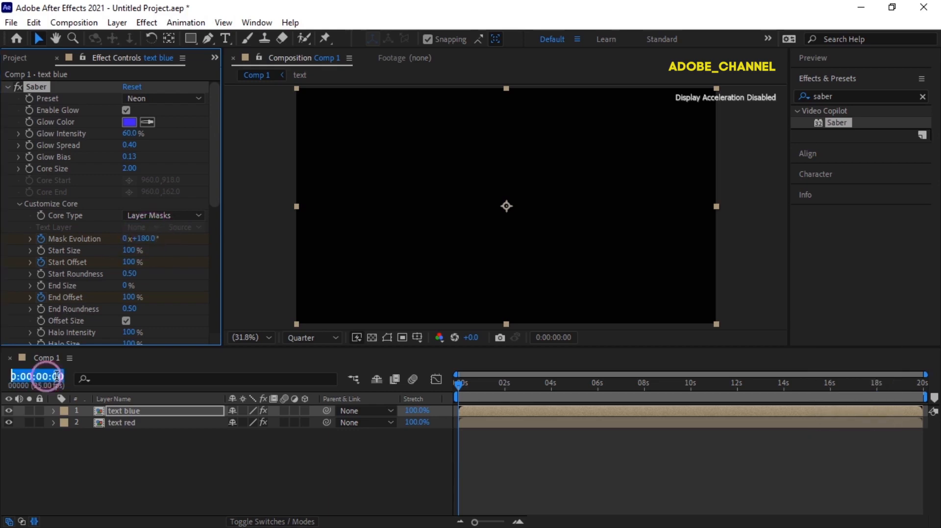
type("2000")
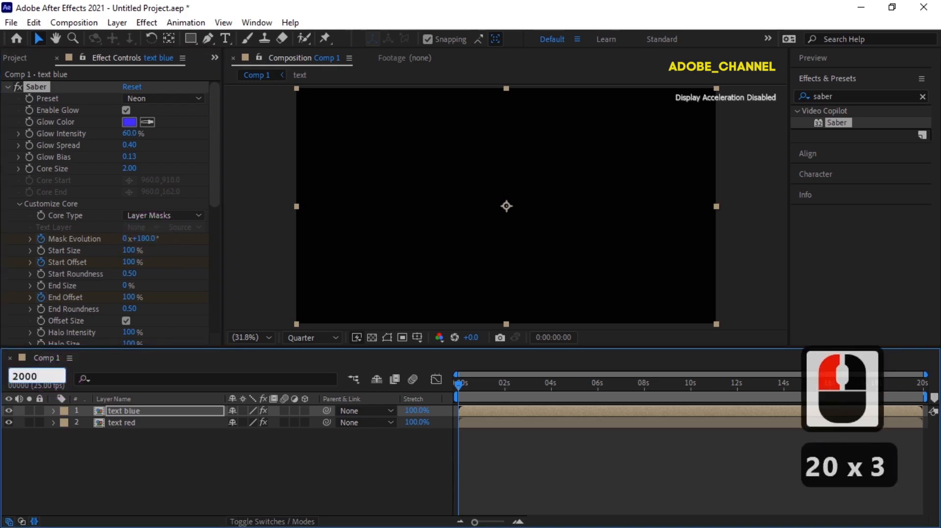
key("Return")
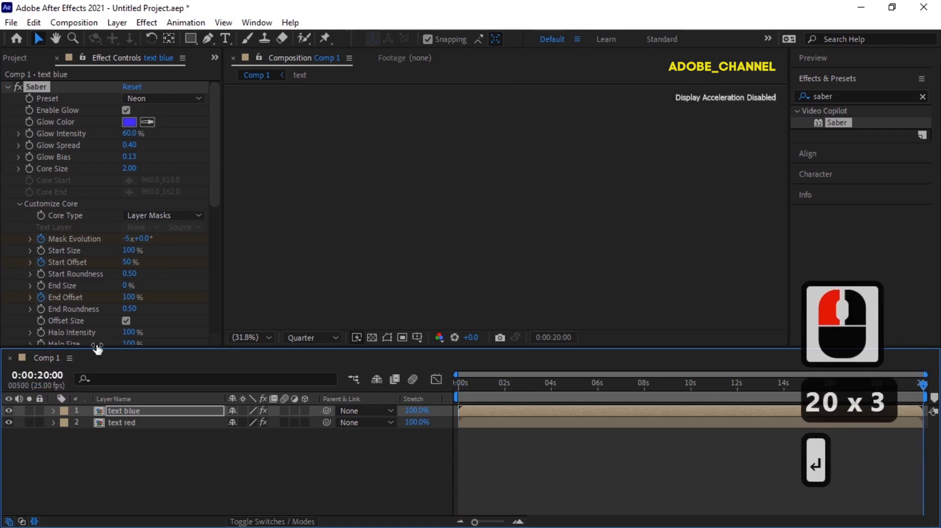
left_click(129, 239)
type("-4")
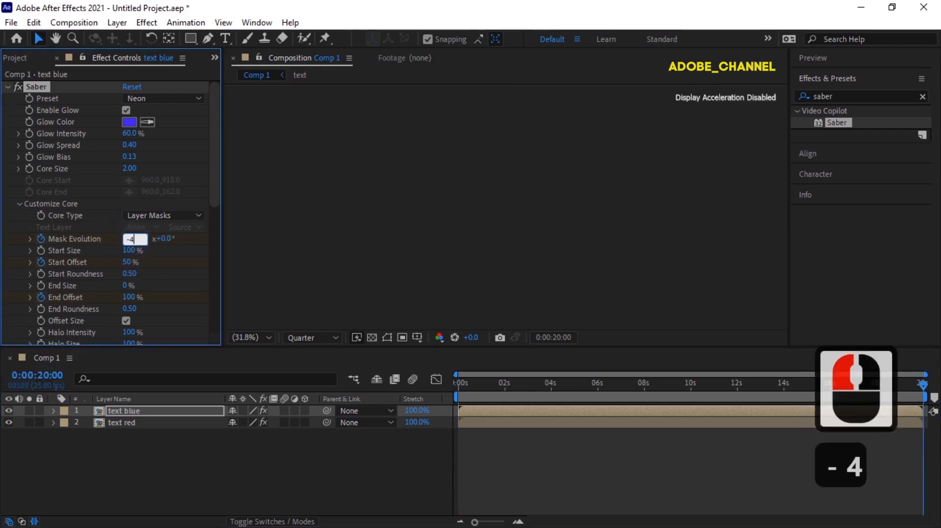
key("Return")
left_click(136, 241)
type("-18")
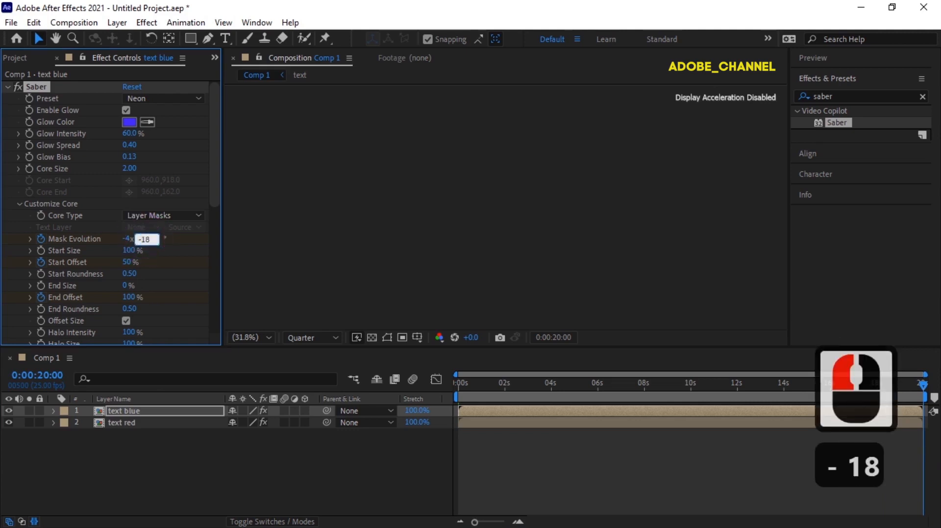
type("0")
key("Return")
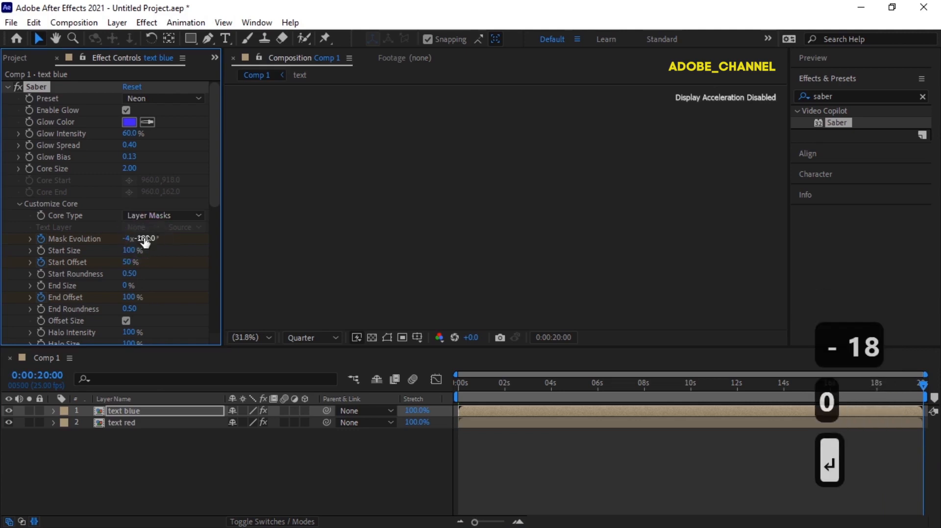
left_click(459, 383)
mouse_move(459, 385)
left_mouse_down()
mouse_move(599, 404)
mouse_move(449, 399)
left_mouse_up()
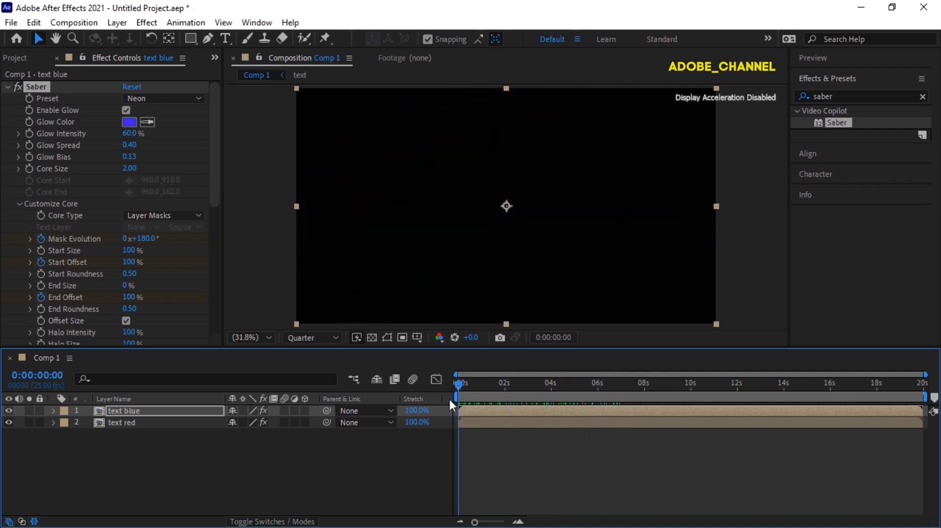
- Pre-compose the "text blue" and "text red" layers together into a new composition named "text anim"
left_click_drag(158, 449, 167, 411)
right_click(158, 417)
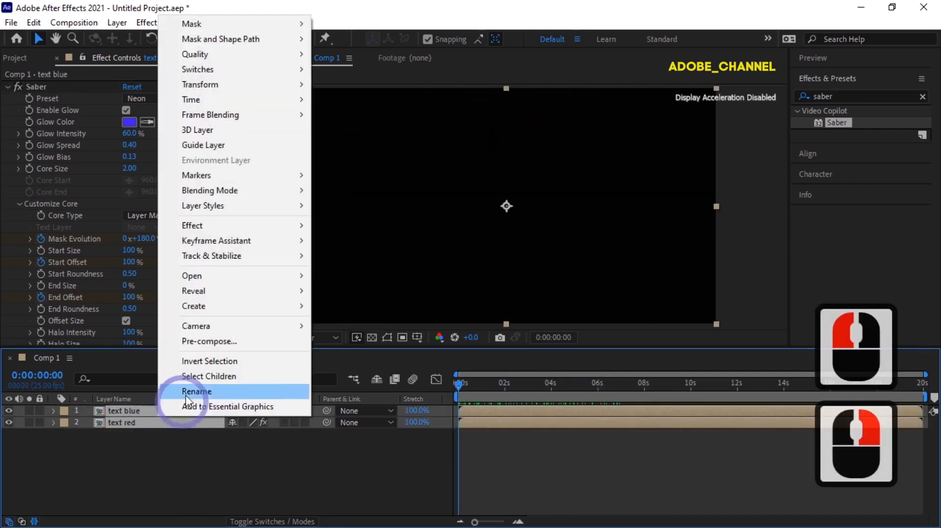
left_click(207, 343)
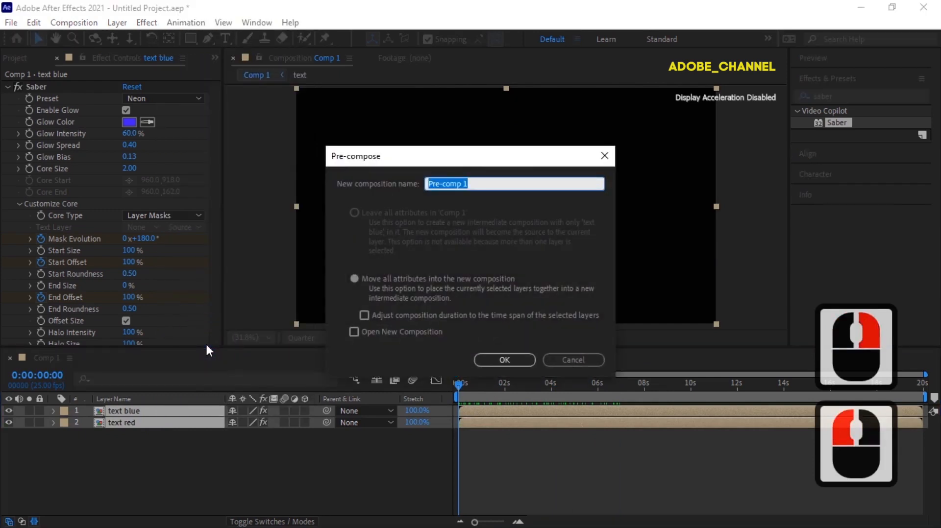
type("tex")
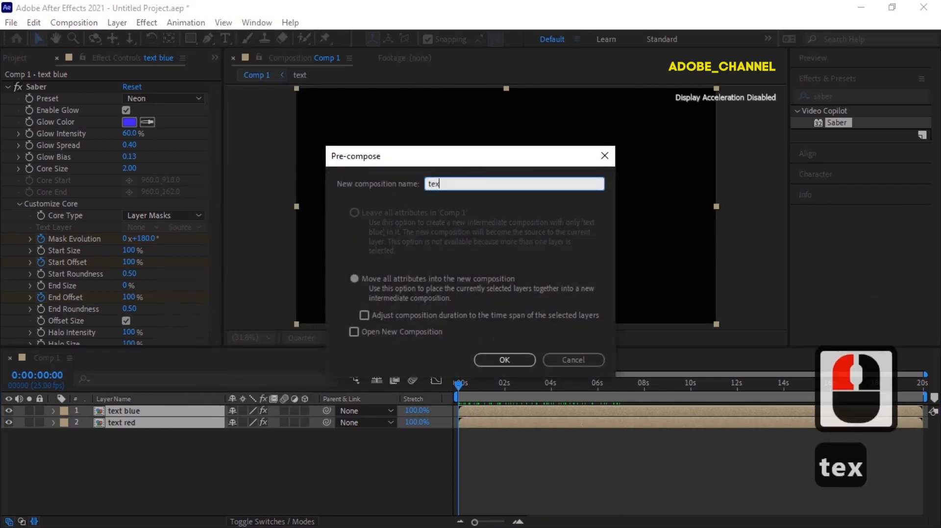
type("t anim")
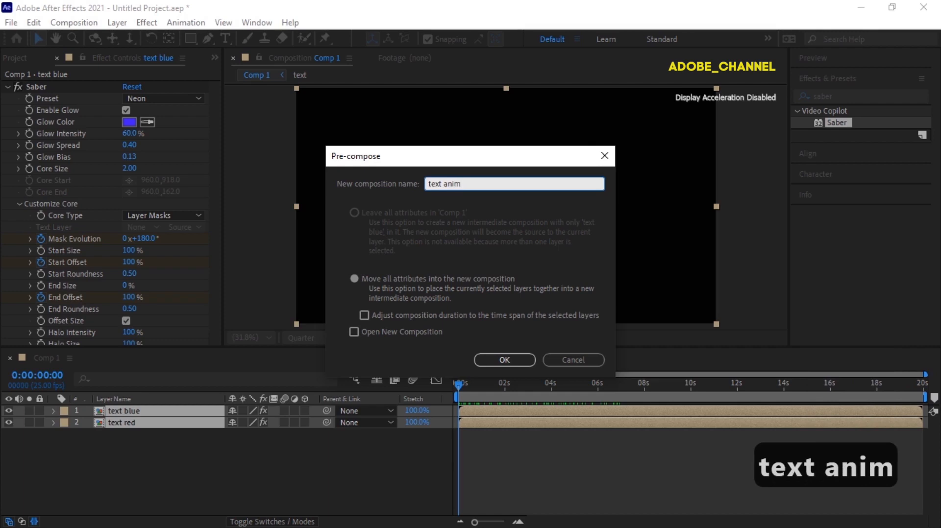
left_click(504, 362)
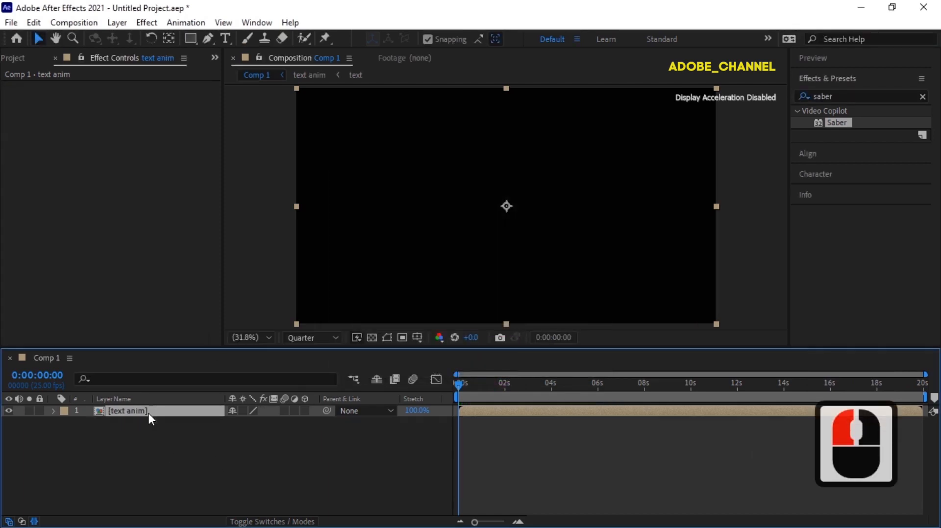
- Duplicate the "text anim" layer and rename the lower copy "shadow"
key("ctrl+d")
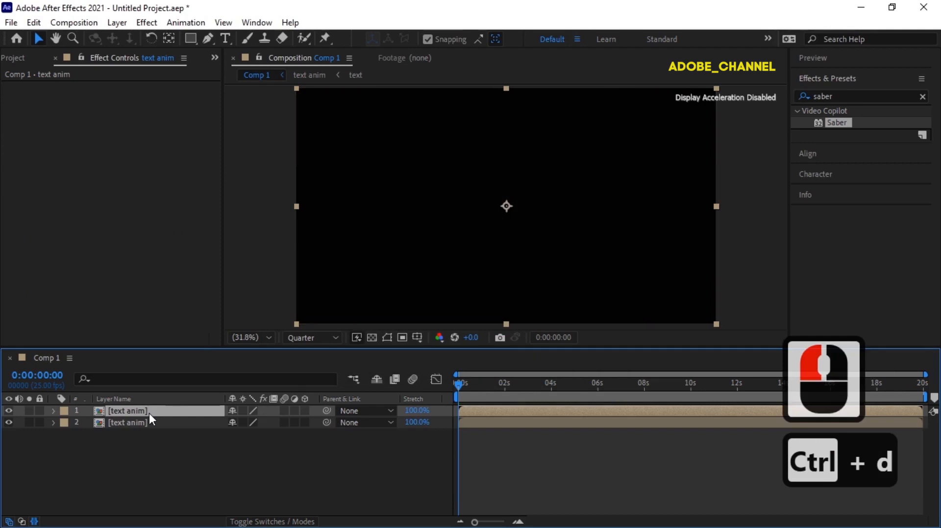
left_click(150, 420)
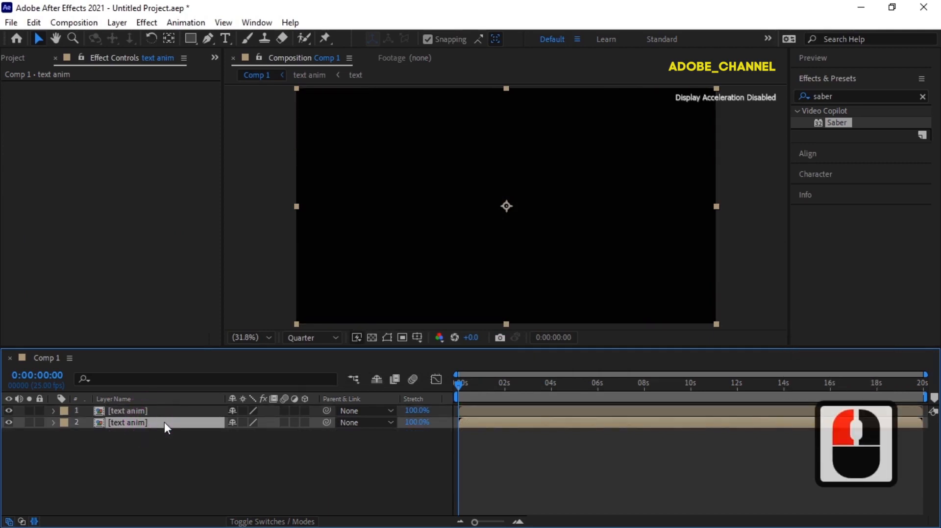
right_click(163, 422)
left_click(204, 395)
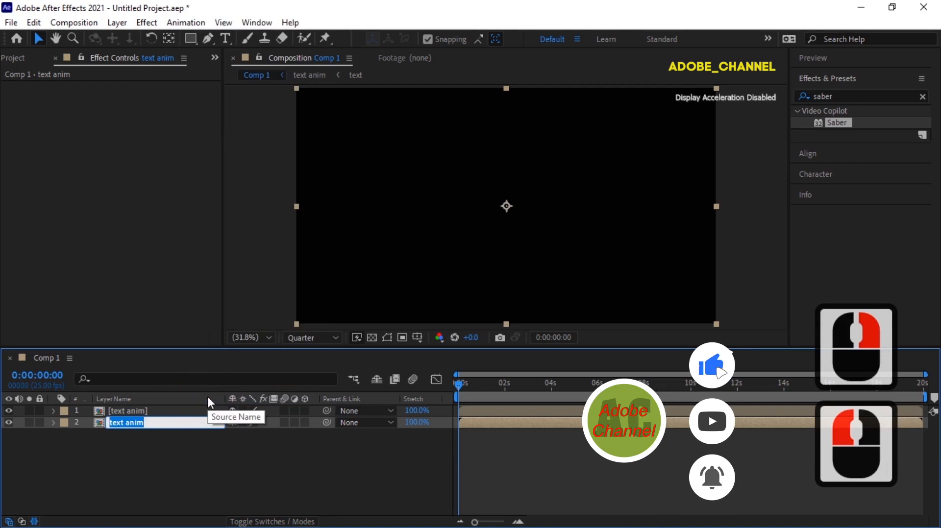
type("shad")
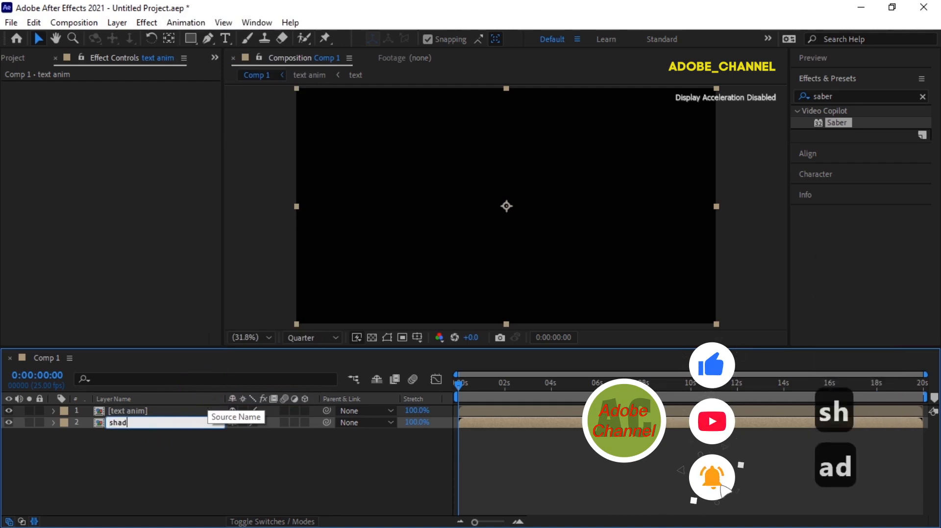
type("ow")
key("Return")
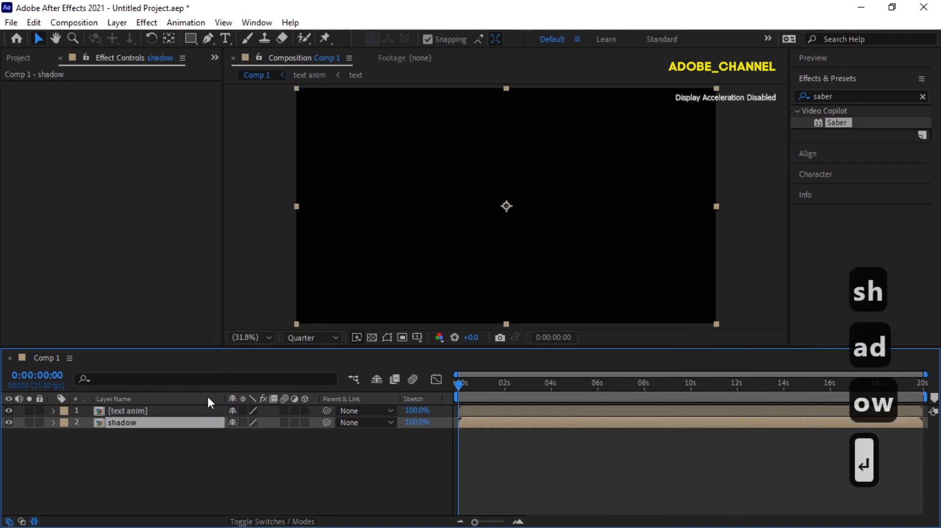
- Make the "shadow" layer 3D and set its X Rotation to 100°
left_click(305, 422)
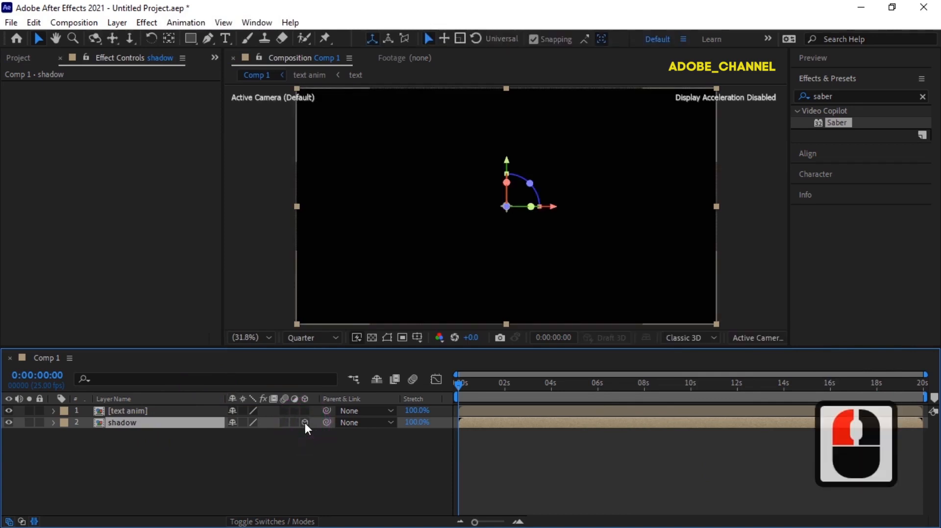
key("r")
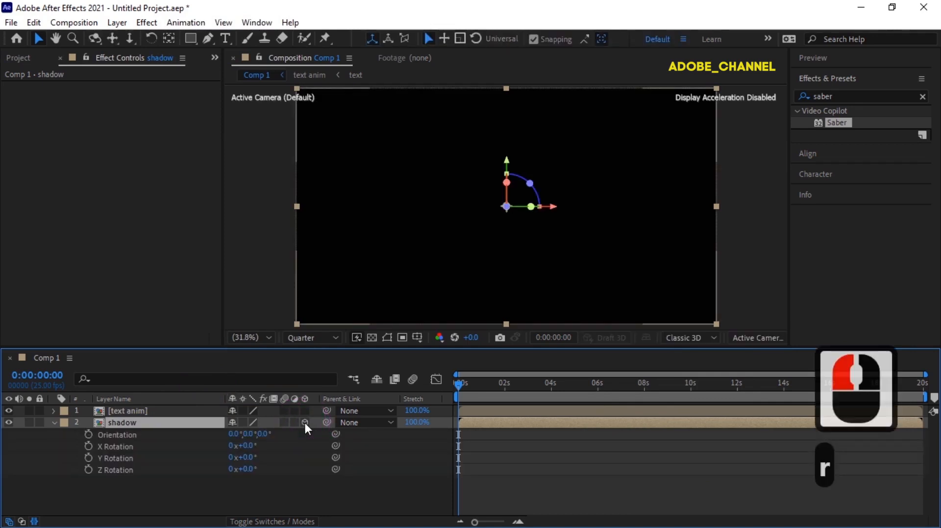
left_click(248, 446)
type("100")
key("Return")
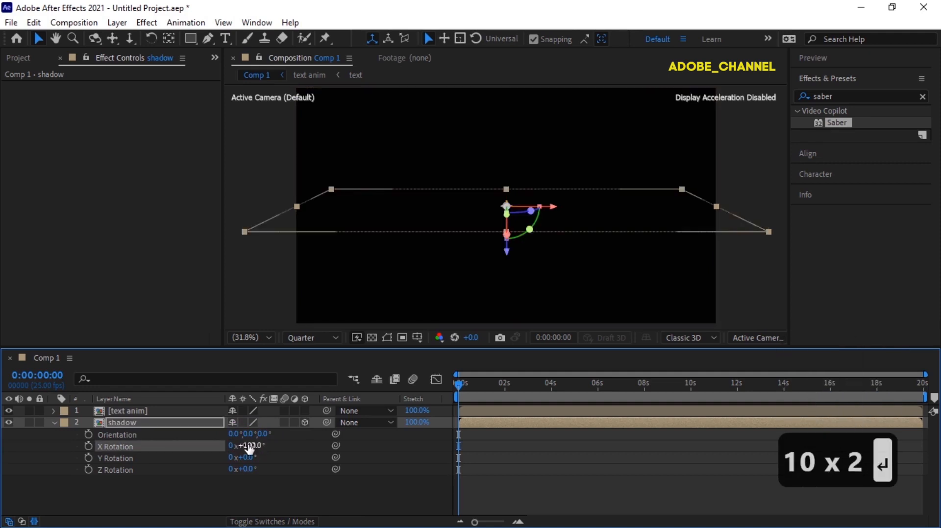
- Lower the "shadow" layer beneath the title to a Y position of 798, judging it at about 4 seconds
left_click(172, 424)
key("p")
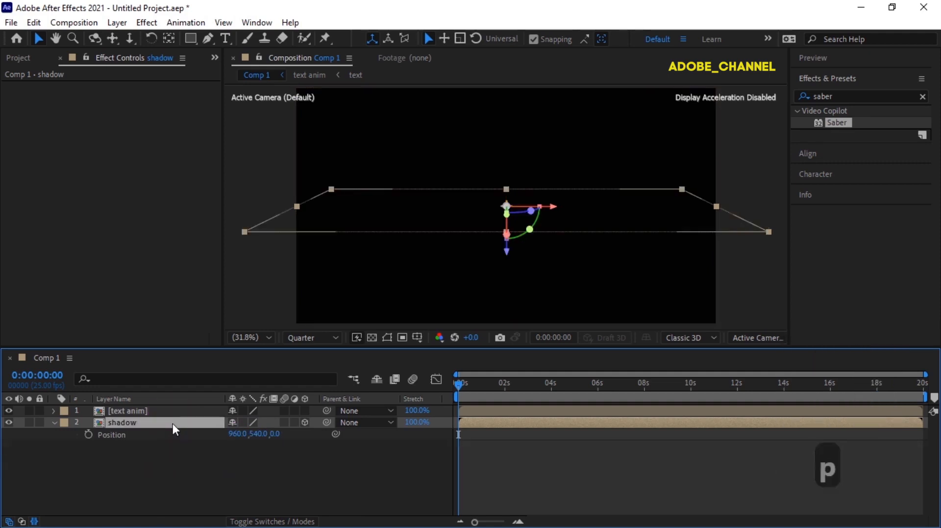
left_click_drag(261, 435, 429, 428)
key("Return")
left_click_drag(460, 383, 557, 392)
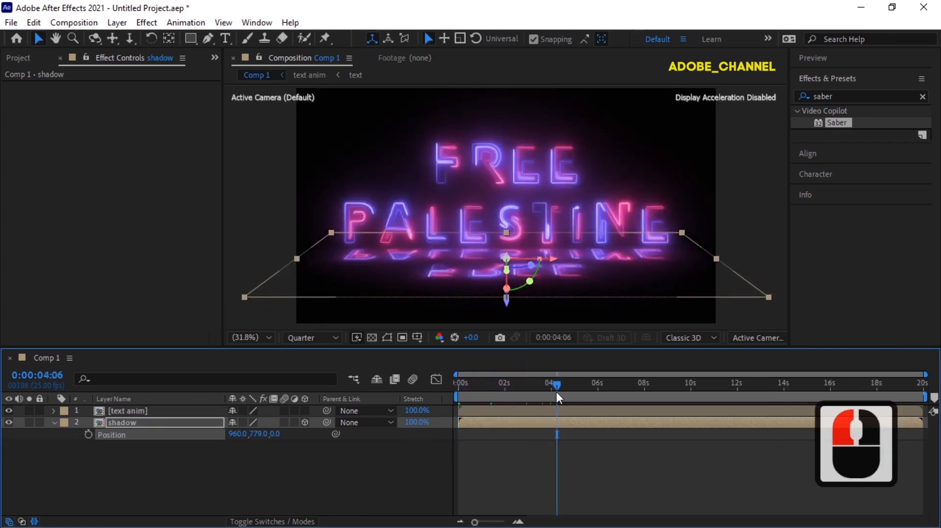
left_click_drag(258, 436, 274, 430)
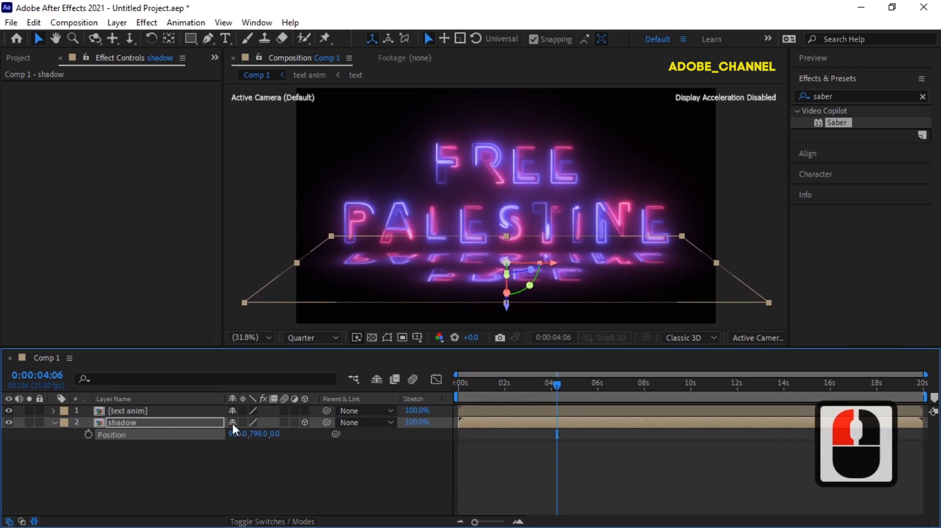
- Scale the "shadow" layer to 109%, then unlink the proportions and stretch its Y scale to 116%
key("s")
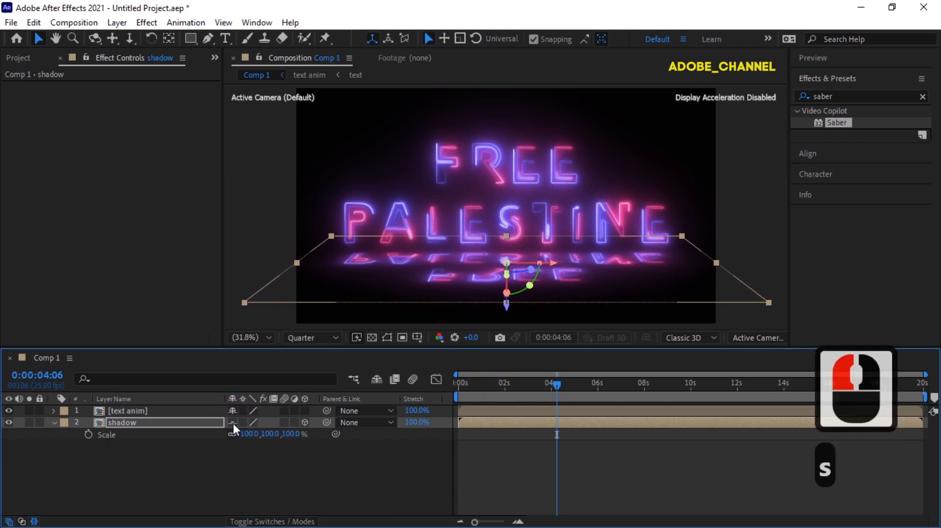
left_click_drag(250, 435, 255, 438)
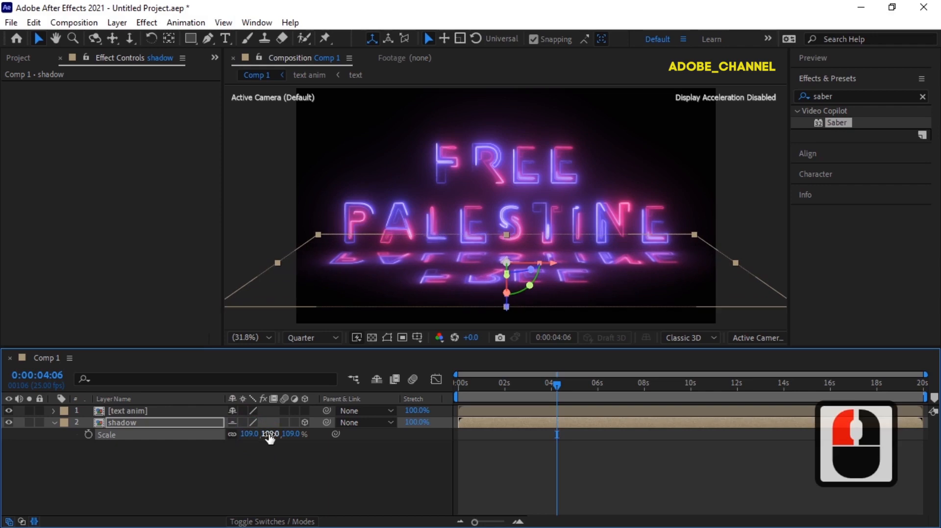
left_click(232, 435)
mouse_move(268, 435)
left_mouse_down()
mouse_move(284, 434)
mouse_move(273, 438)
left_mouse_up()
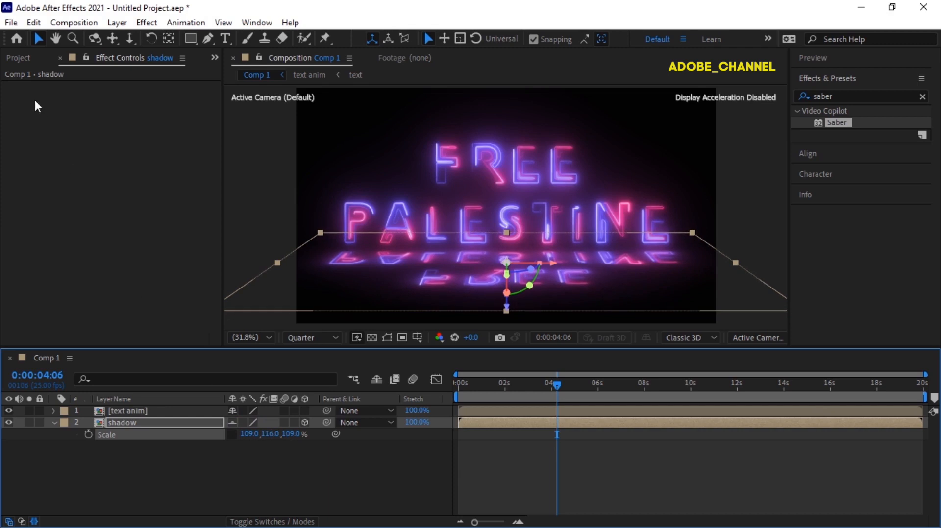
- Add honey.jpg beneath the other layers and pre-compose it as "floor", moving all attributes into the new composition
left_click(20, 58)
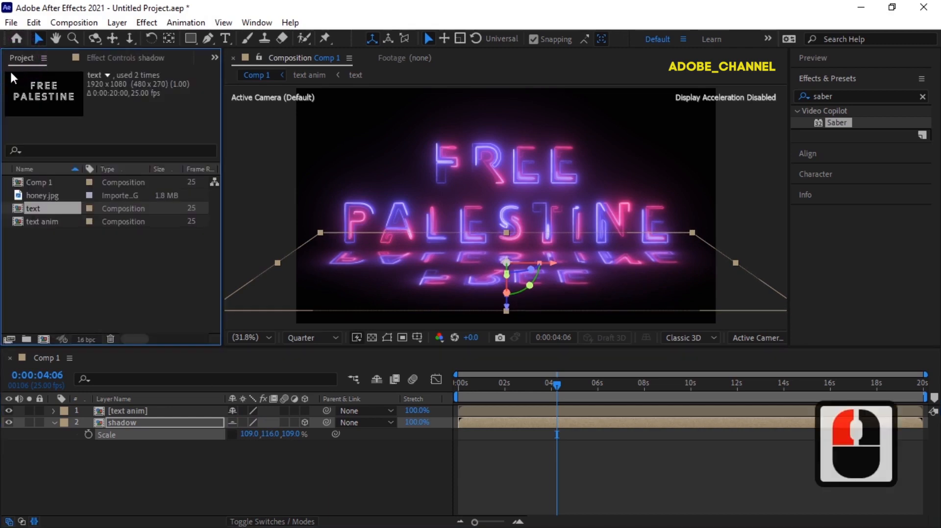
left_click_drag(48, 197, 39, 454)
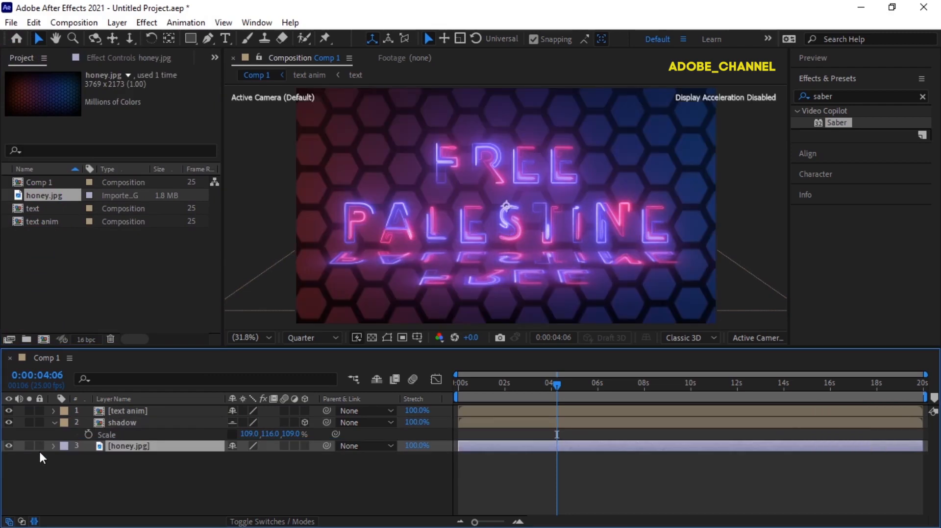
right_click(143, 445)
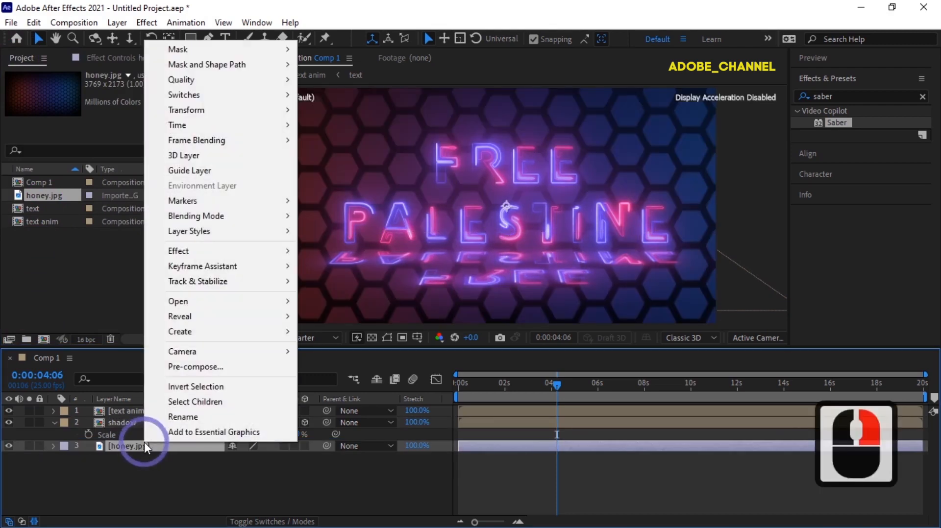
left_click(196, 368)
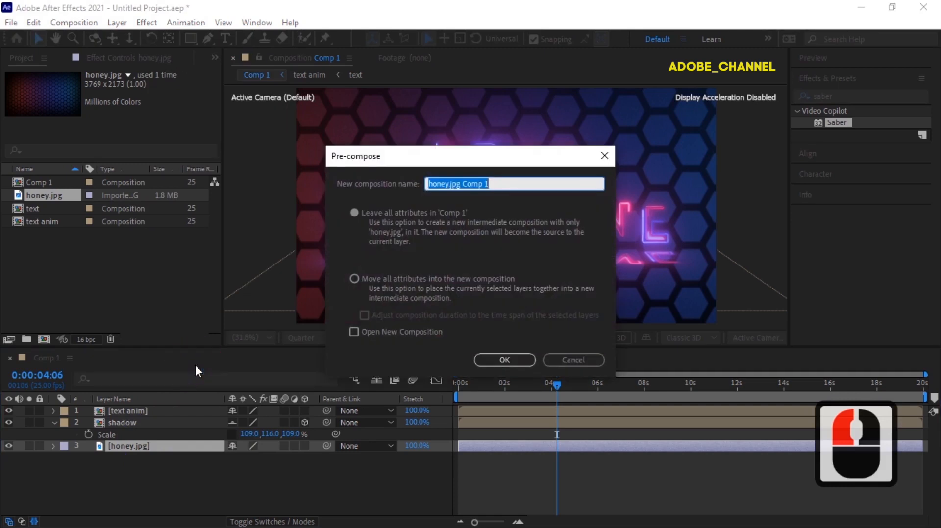
type("floor")
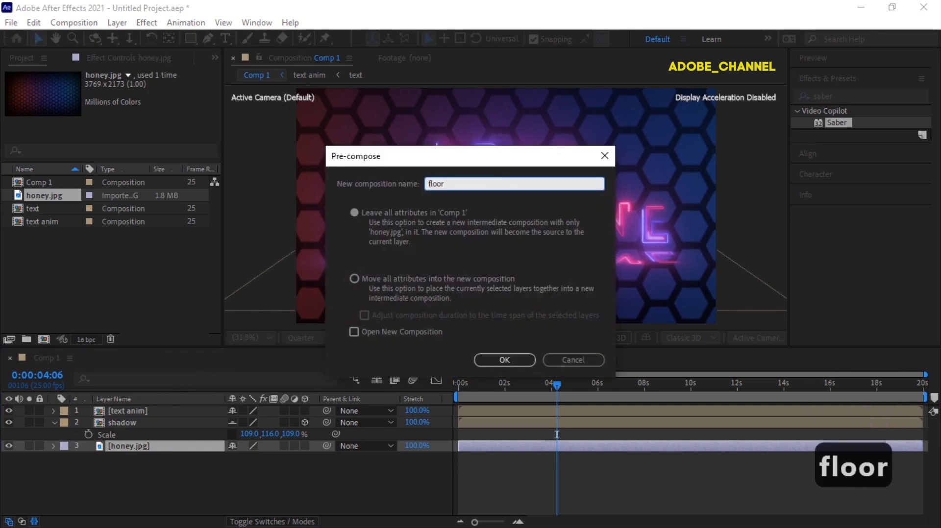
left_click(354, 278)
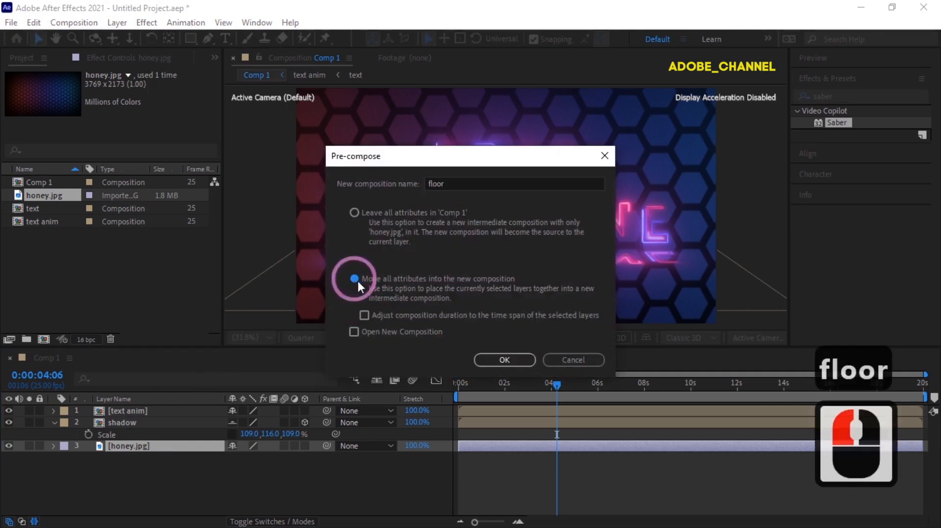
left_click(507, 362)
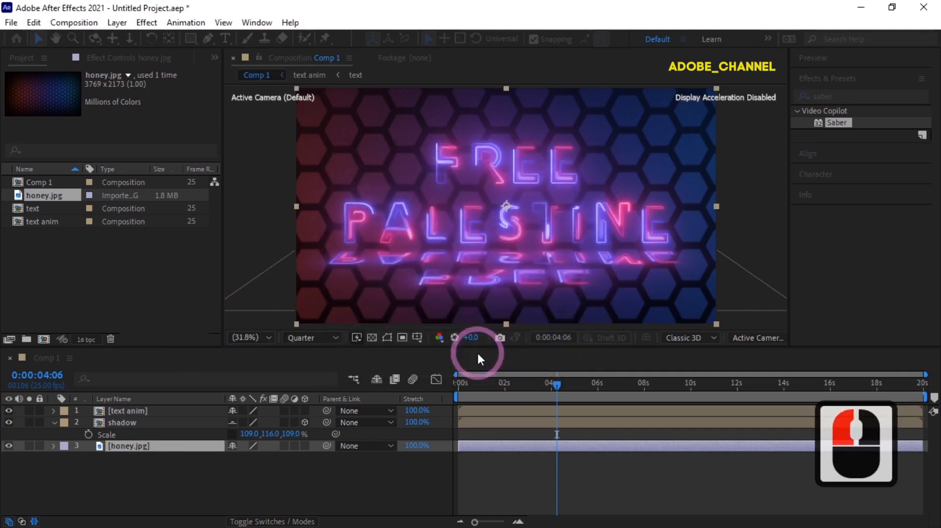
- Draw a centered elliptical mask on the "floor" layer, slightly wider than the frame and nearly its full height
left_click(191, 40)
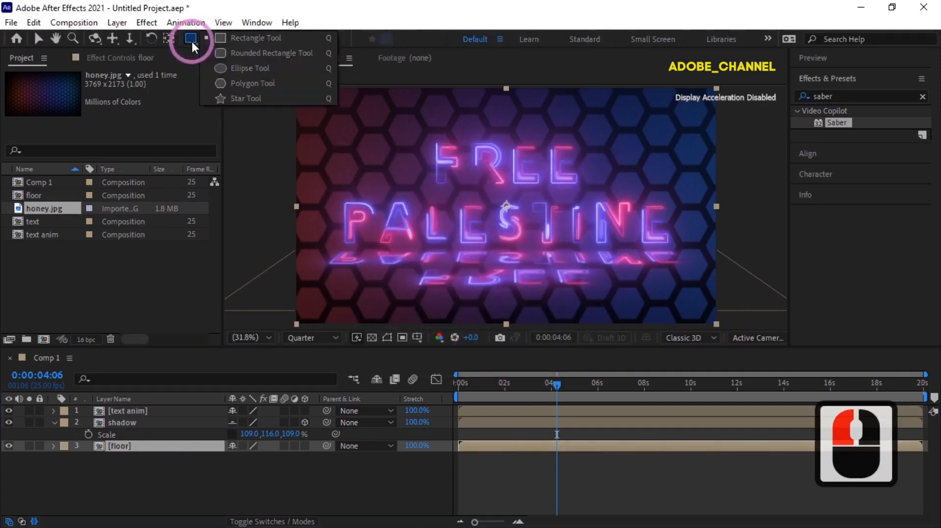
left_click(248, 69)
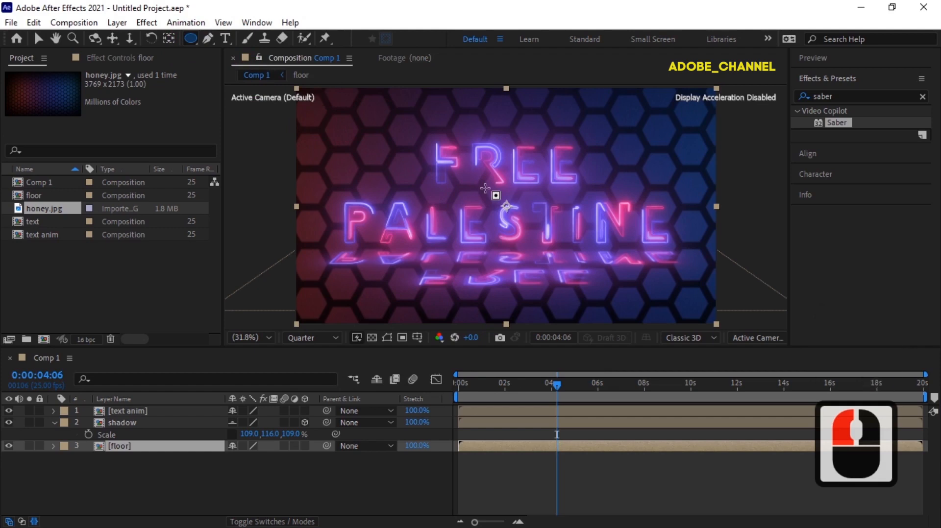
left_click(485, 188)
left_click_drag(506, 206, 724, 315)
left_click(38, 39)
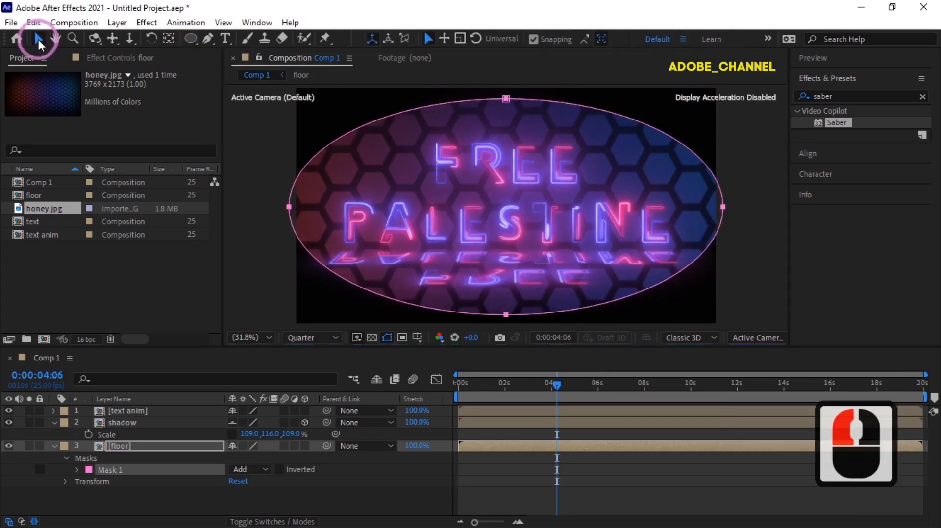
- Set the Mask Feather of the "floor" layer's elliptical mask to 300 pixels
left_click(77, 469)
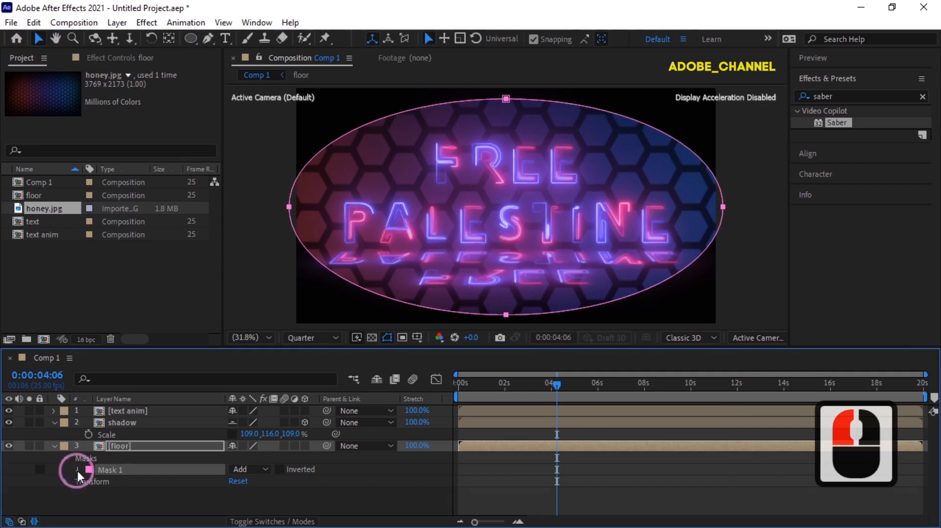
left_click(256, 486)
type("300")
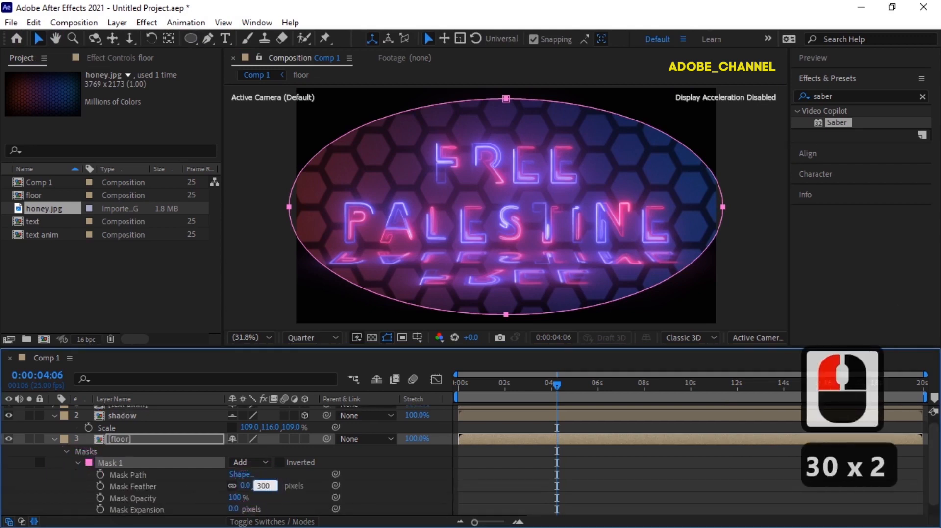
key("Return")
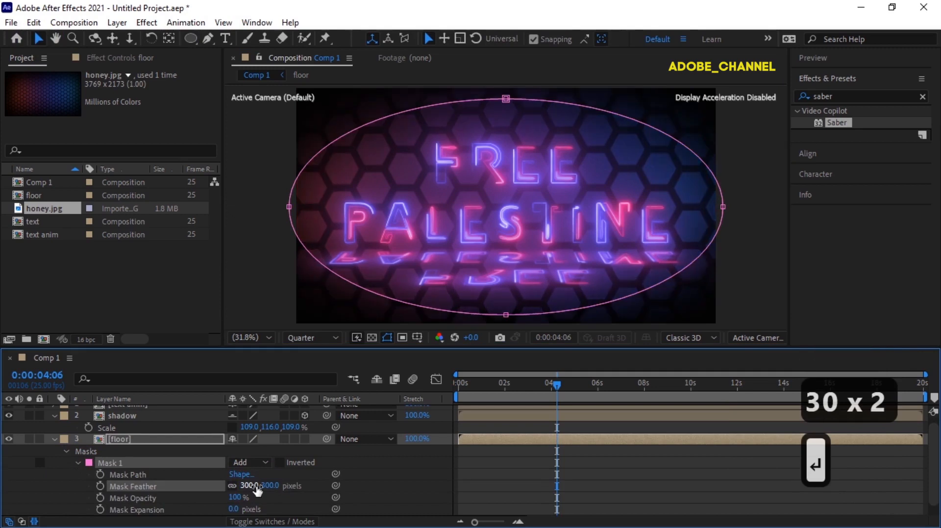
- Make the "floor" layer 3D and set its X Rotation to 100°
left_click(304, 439)
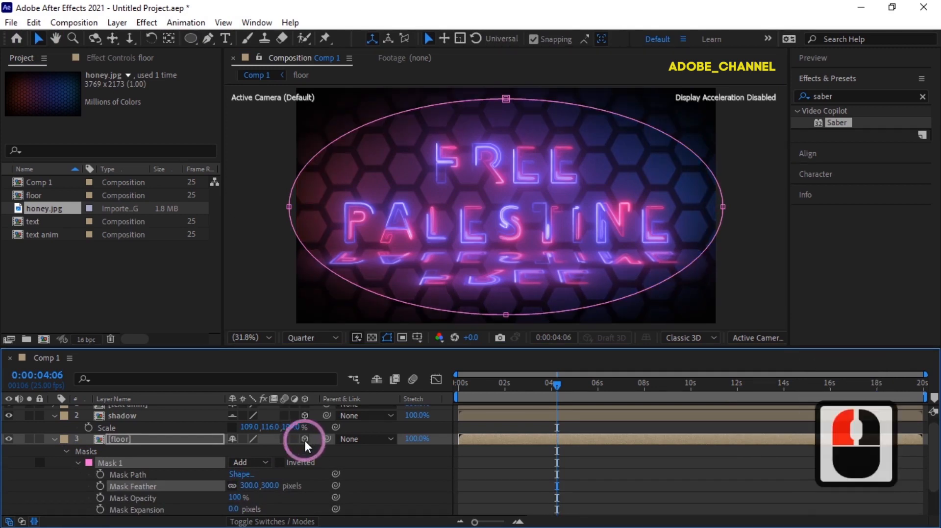
left_click(145, 437)
key("r")
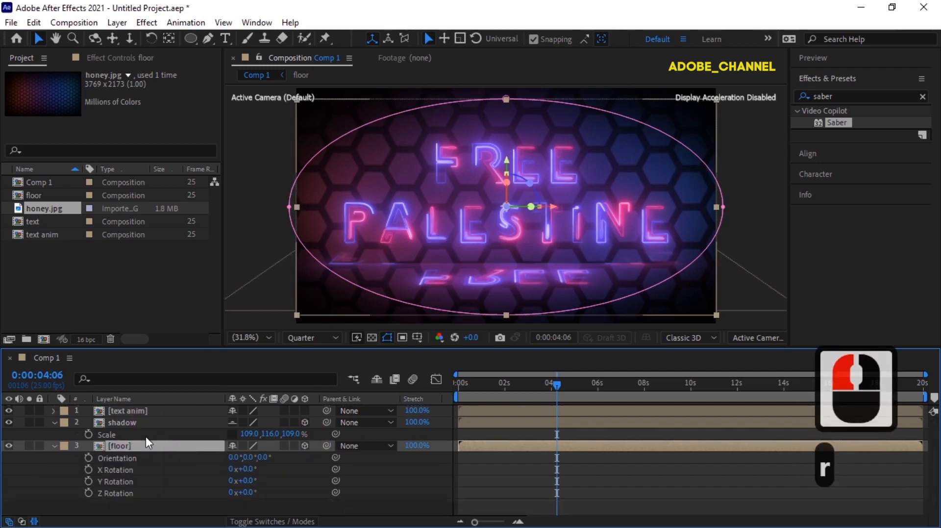
left_click(245, 469)
type("100")
key("Return")
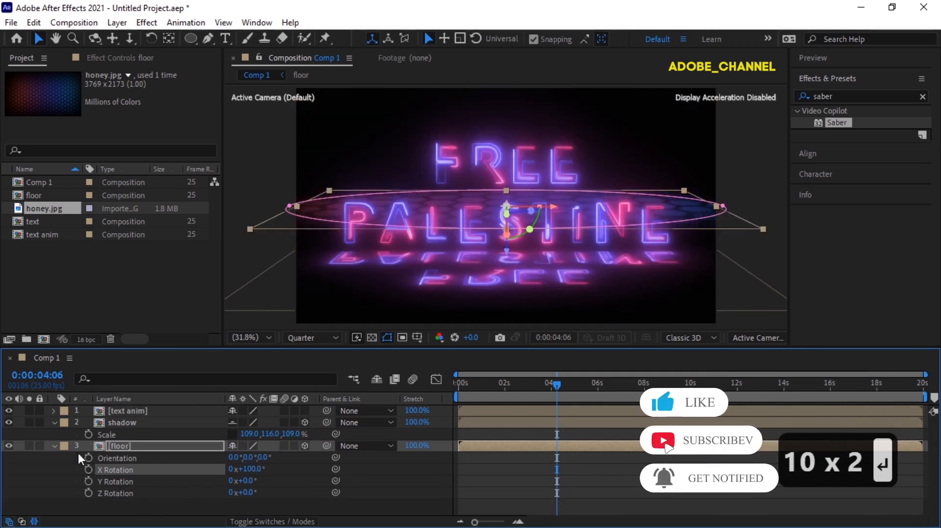
- Show the Position of the "shadow" and "floor" layers and set the floor's Y position to 798, matching the shadow
left_click(55, 447)
left_click(54, 422)
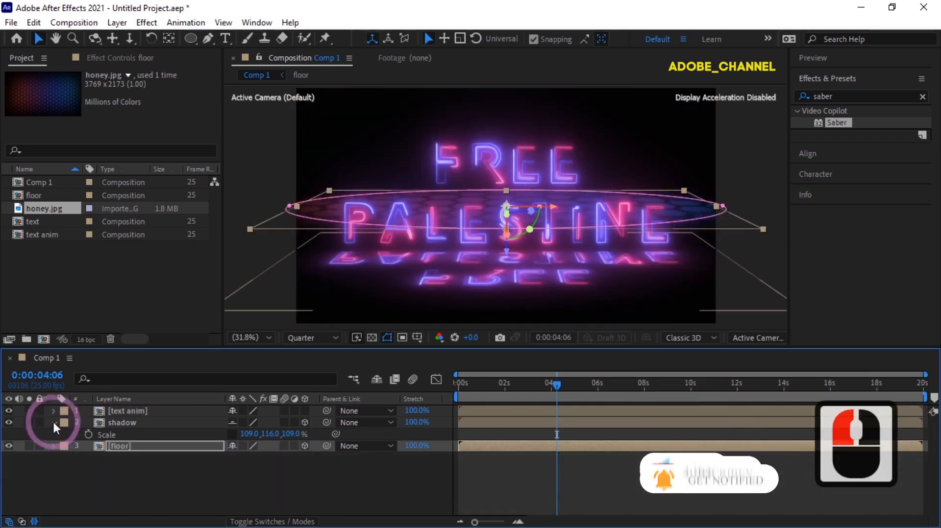
left_click_drag(116, 463, 139, 426)
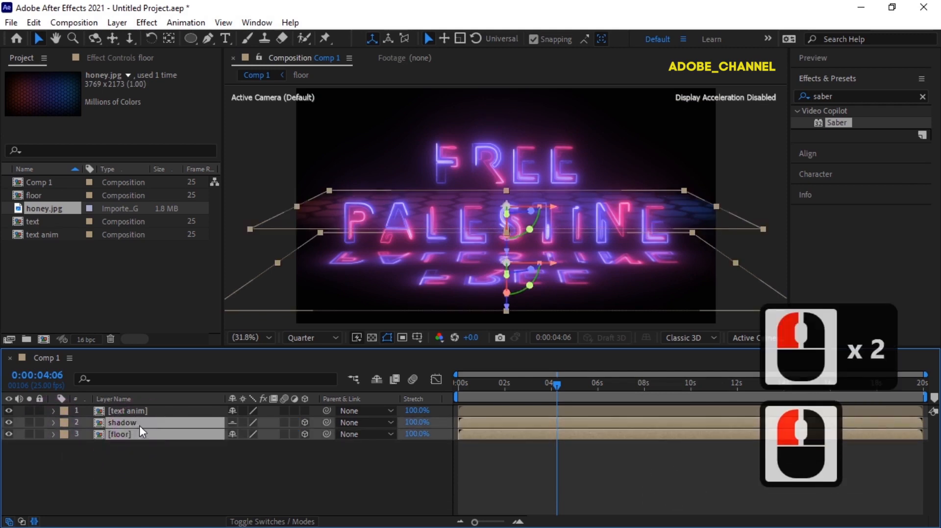
key("p")
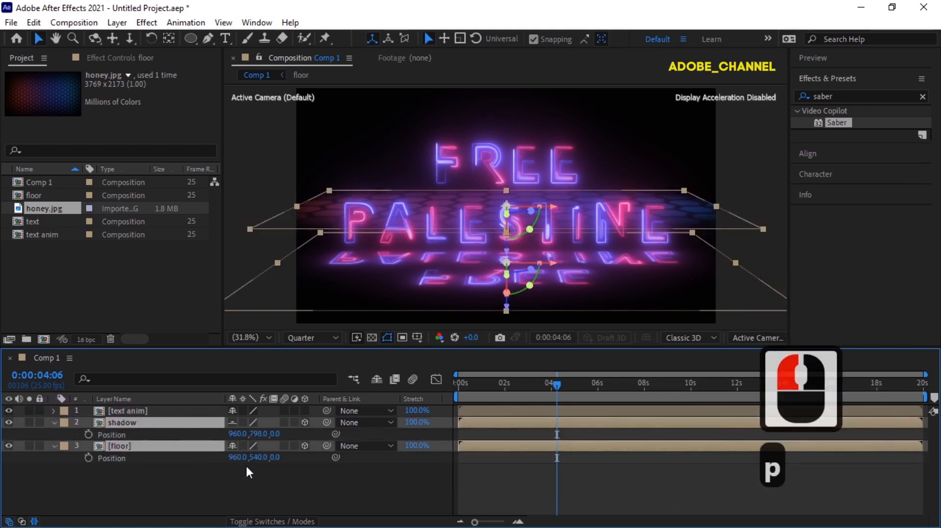
left_click(259, 469)
left_click_drag(261, 454, 258, 460)
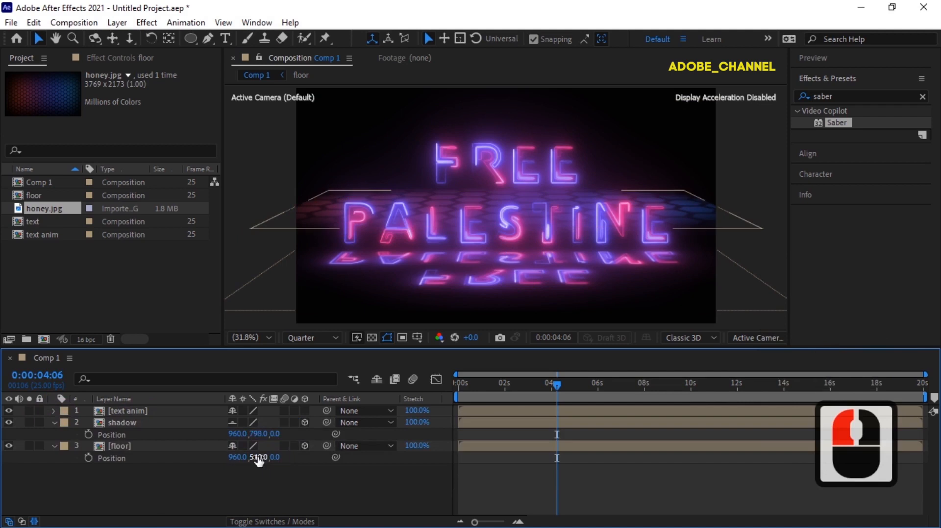
left_click(255, 457)
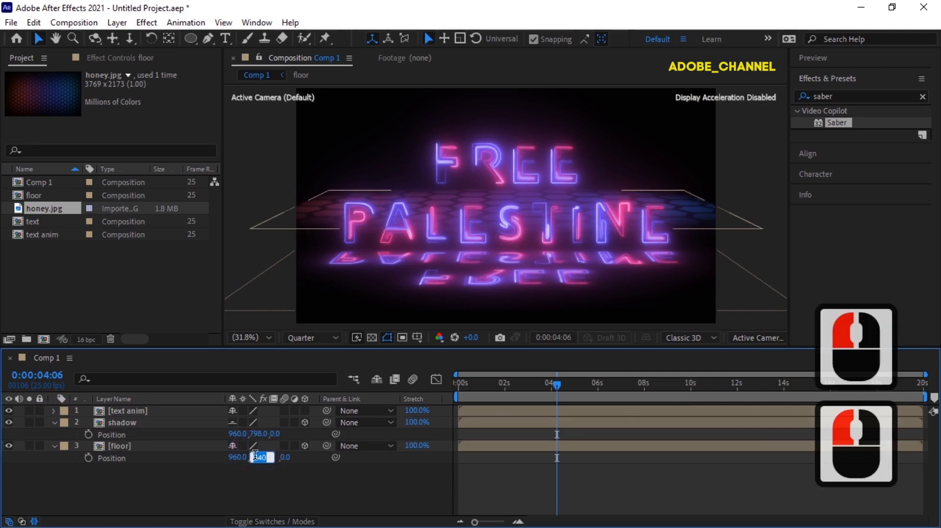
type("798")
key("Return")
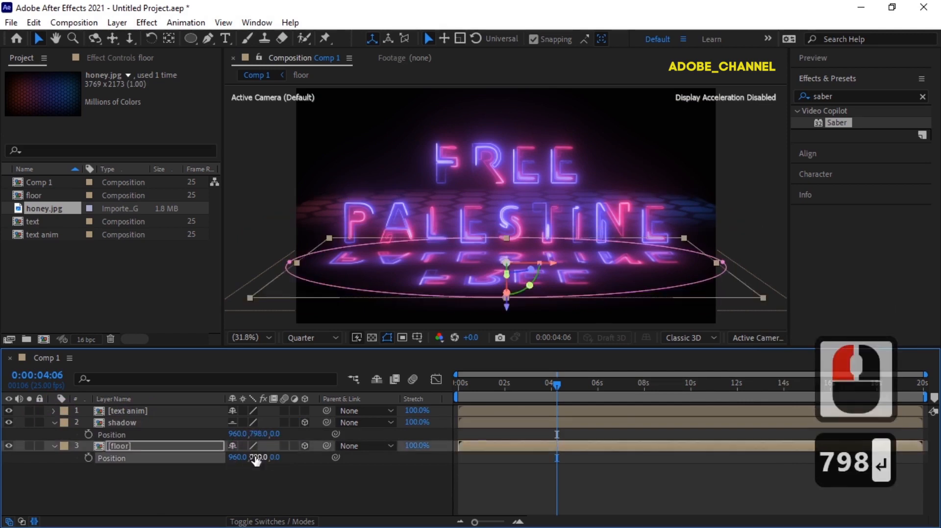
- Apply Compound Blur to the "shadow" layer, using the "floor" layer as its Blur Layer
left_click(845, 96)
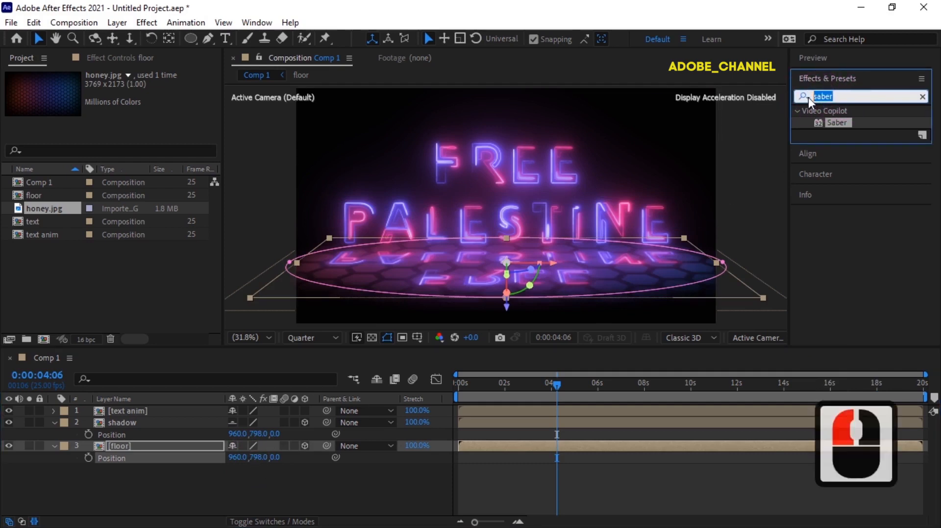
type("com")
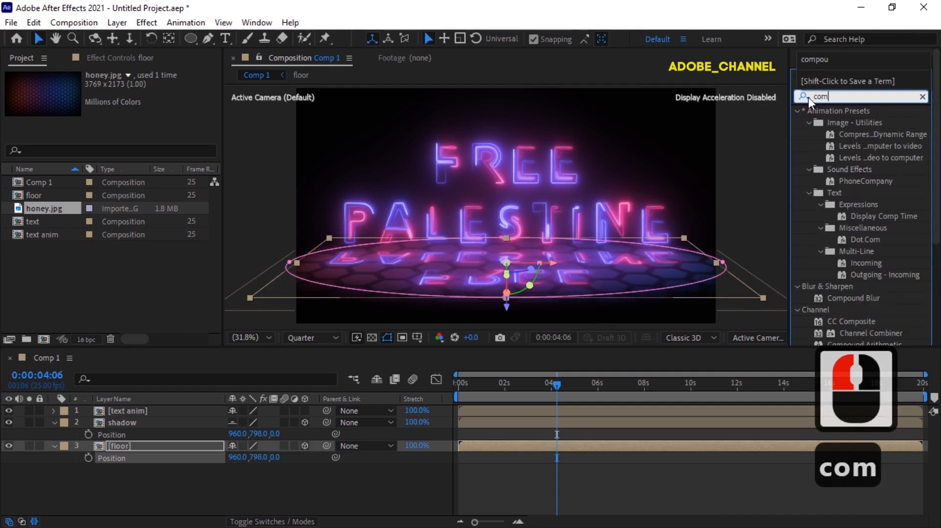
type("pou")
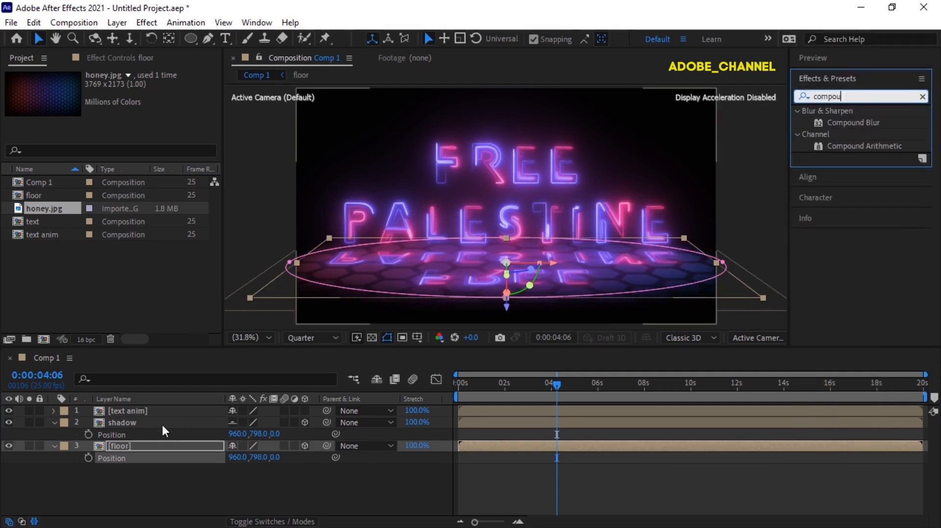
left_click(184, 422)
double_click(854, 122)
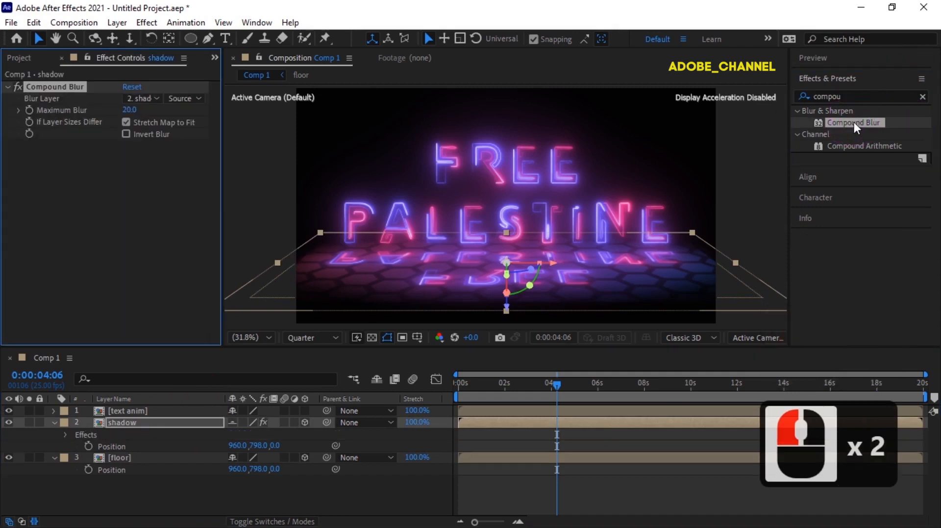
left_click(154, 98)
left_click(160, 164)
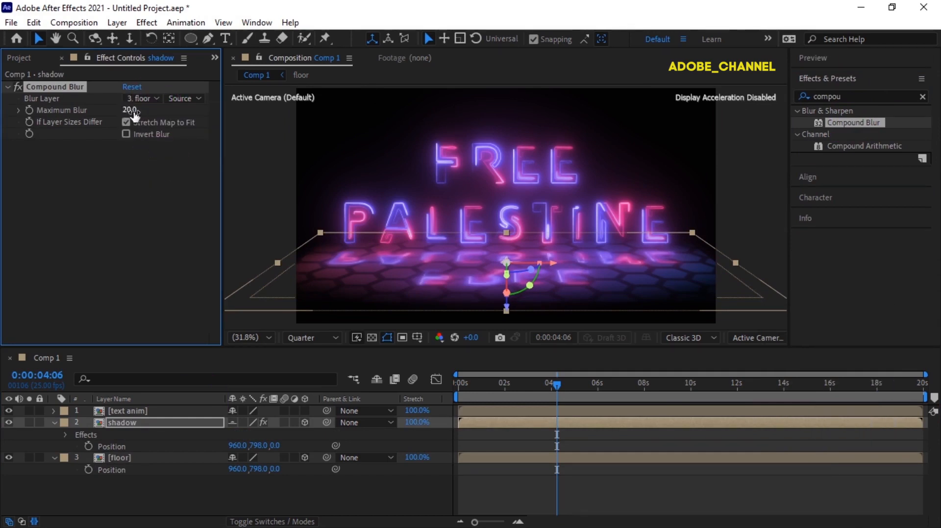
- Apply Curves to the "shadow" layer and shape the RGB curve into an S, lowering the shadows and raising the highlights
left_click_drag(857, 96, 801, 96)
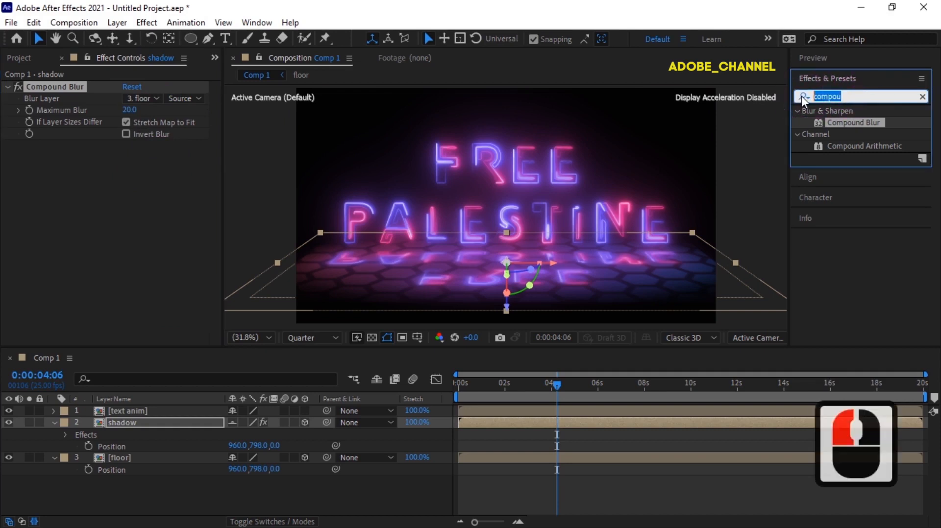
type("curv")
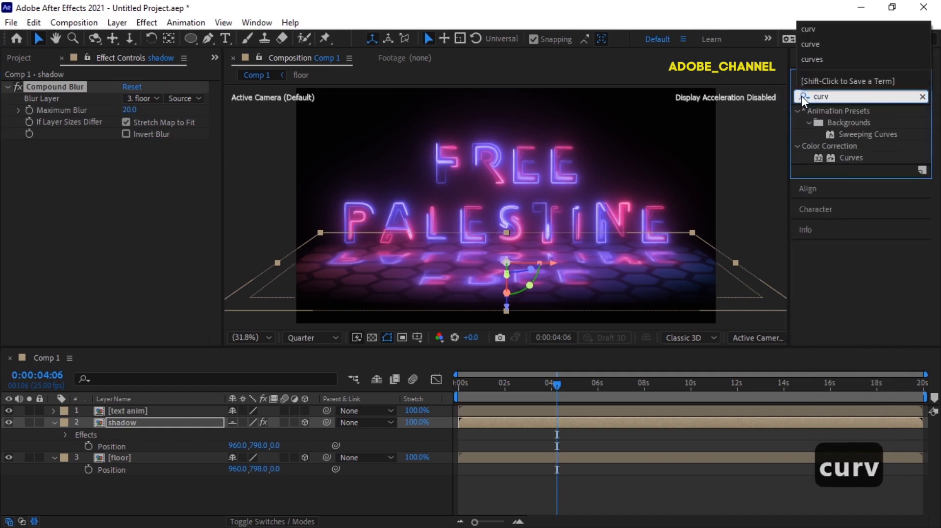
double_click(855, 154)
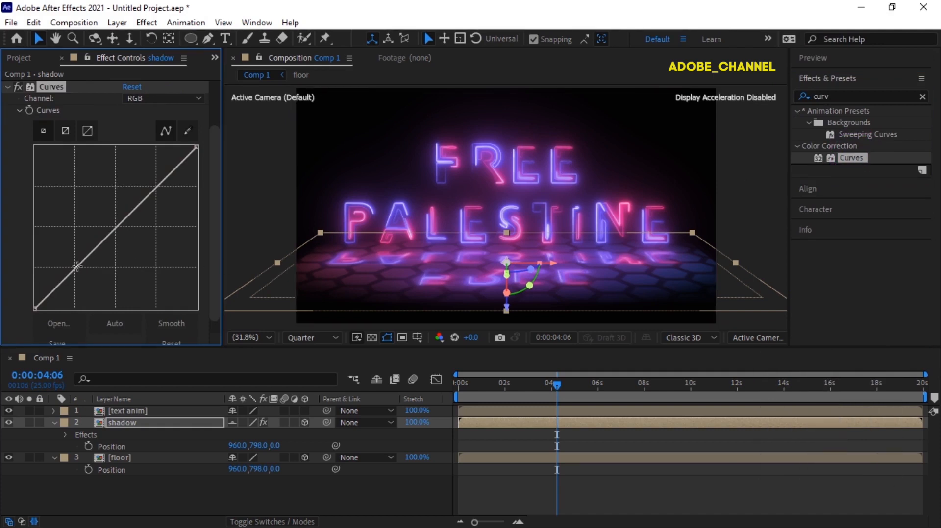
left_click_drag(77, 266, 91, 281)
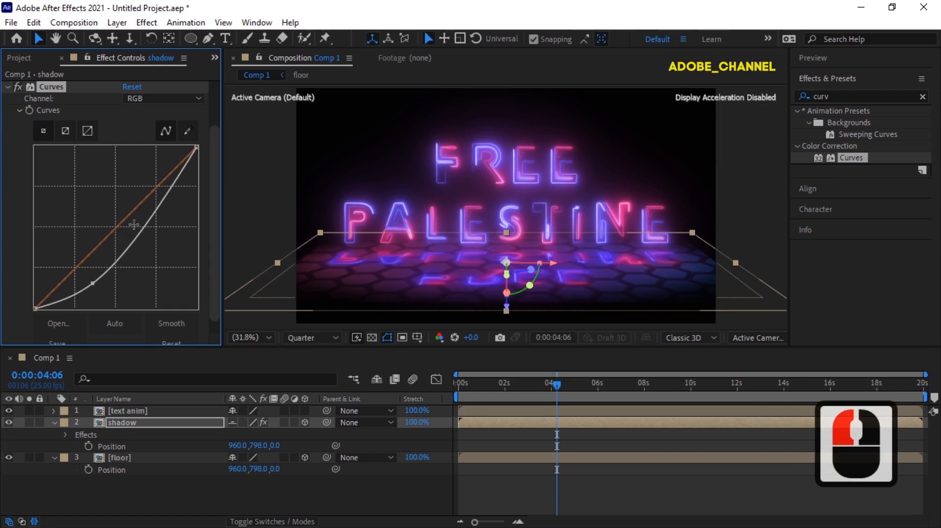
left_click_drag(161, 202, 148, 185)
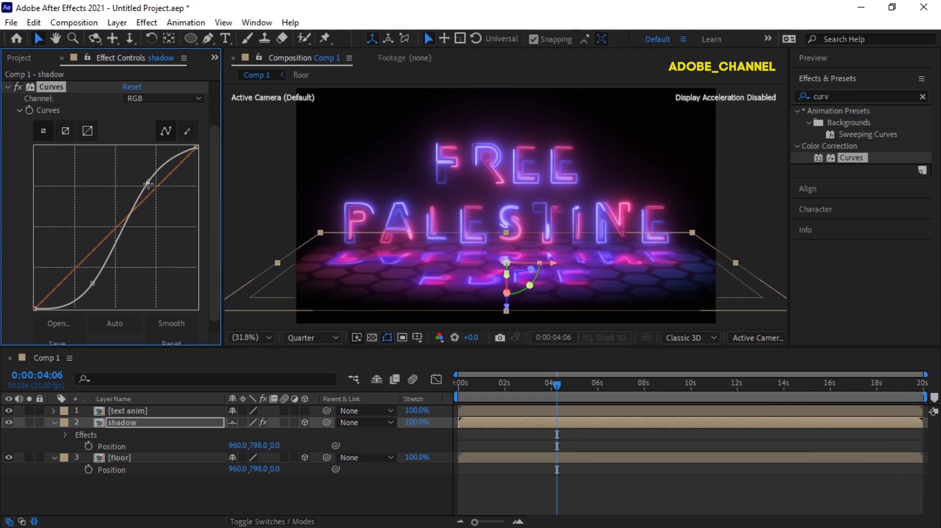
left_click(93, 284)
left_click(91, 283)
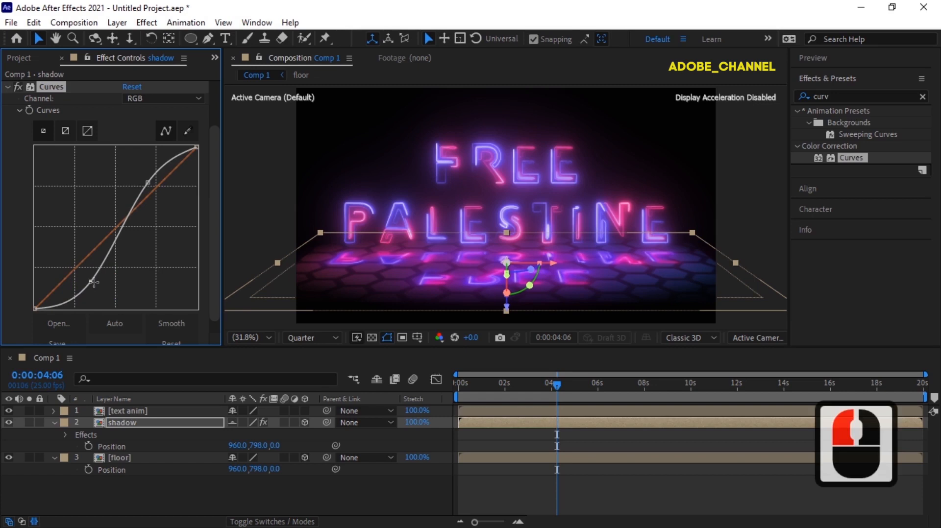
left_click(54, 422)
left_click(53, 434)
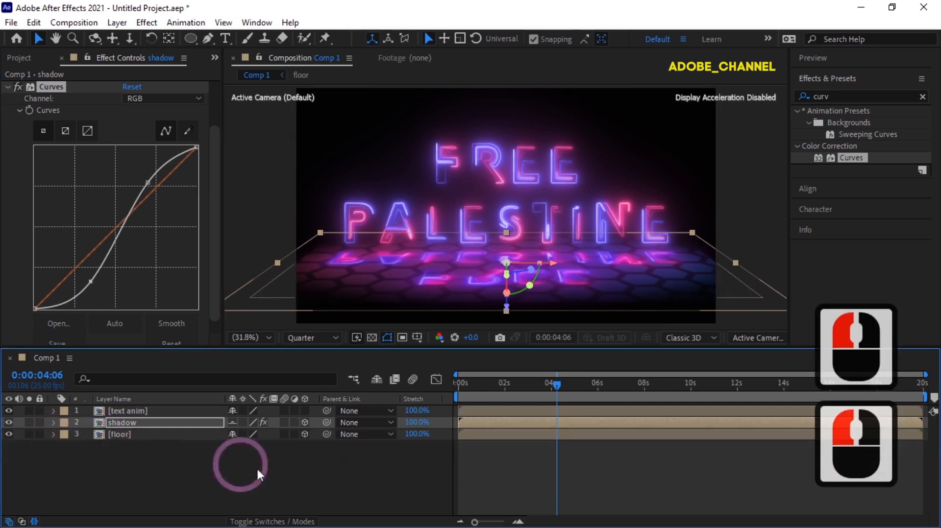
- Return to the start of the composition and play a preview of the full neon title animation
left_click(307, 471)
left_click_drag(555, 384, 421, 387)
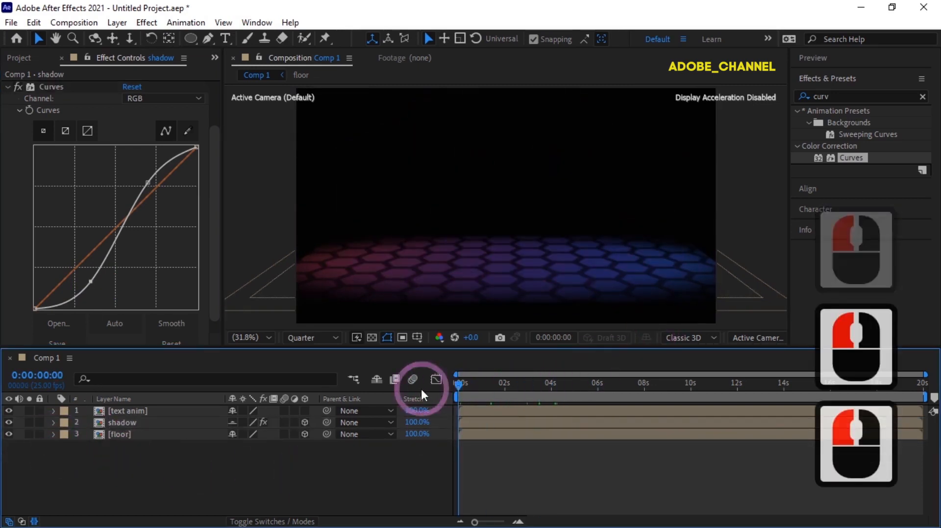
left_click(860, 56)
left_click(859, 77)
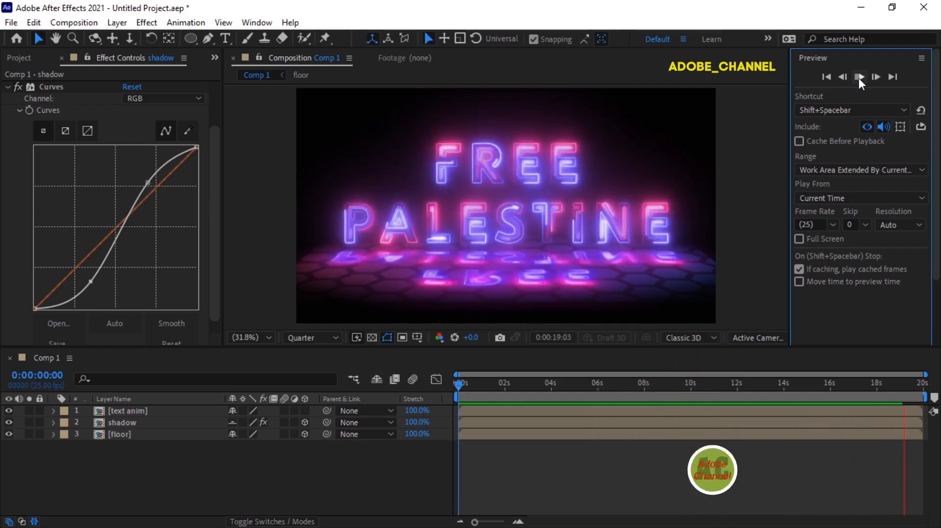
left_click(858, 77)
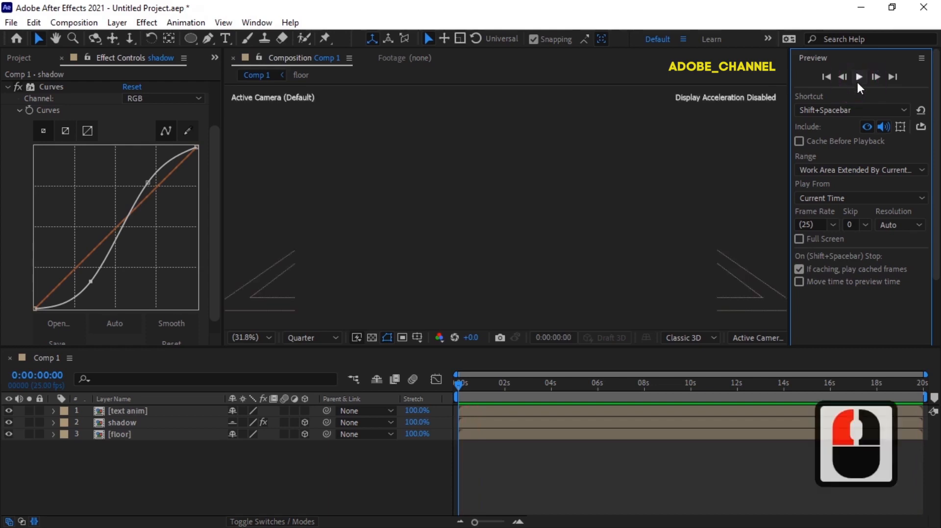